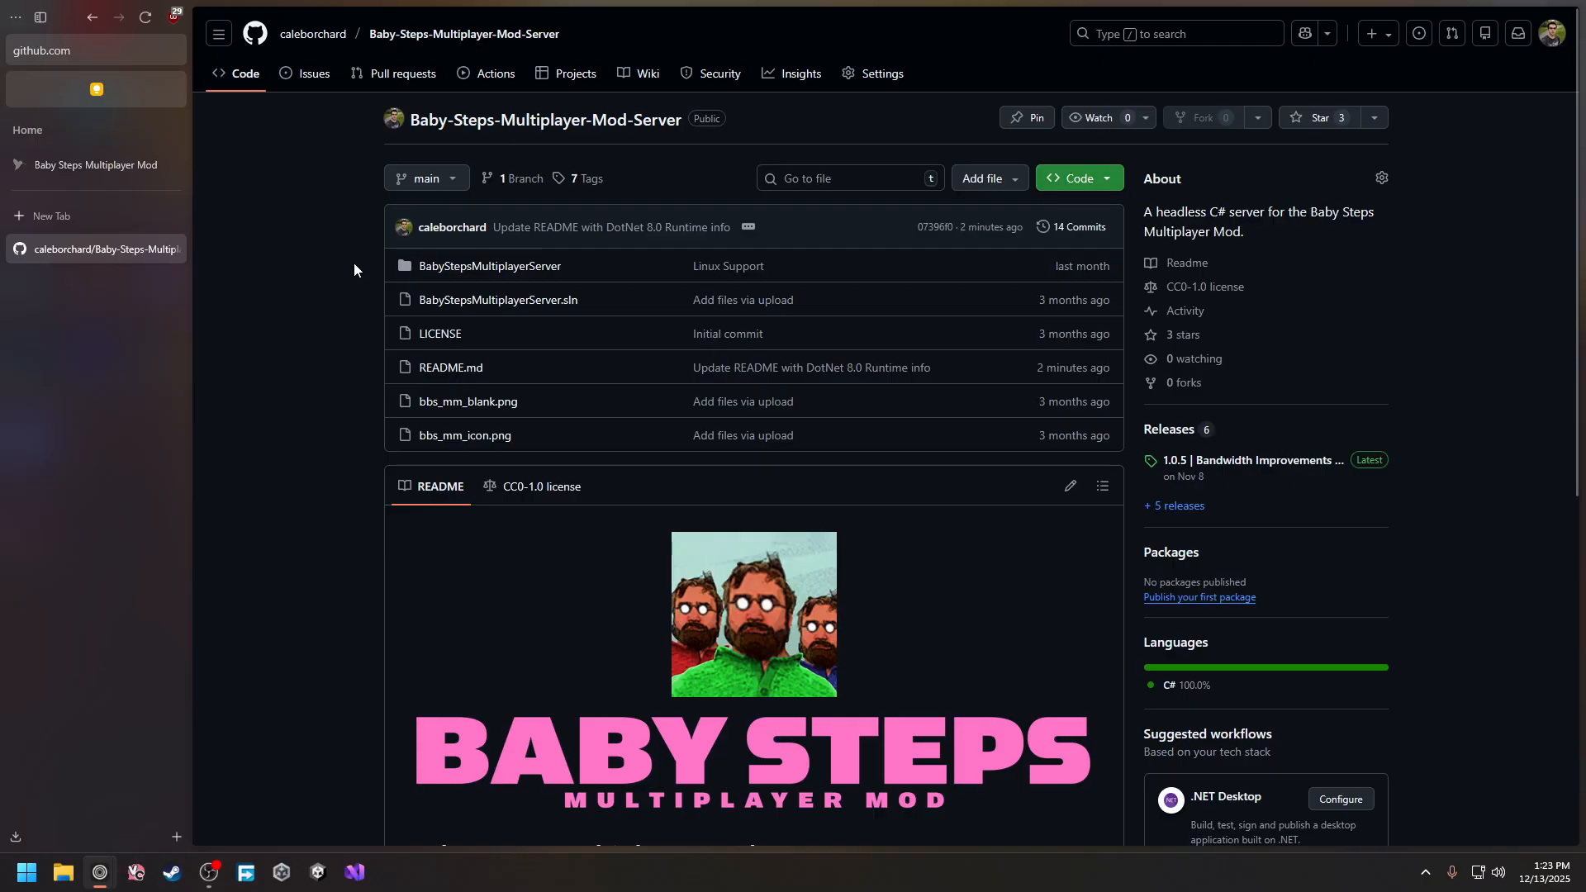
# Download BabyStepsMultiplayerModServer1.0.5_a.zip from the GitHub 1.0.5 release page
pyautogui.scroll(-5, 337, 228)
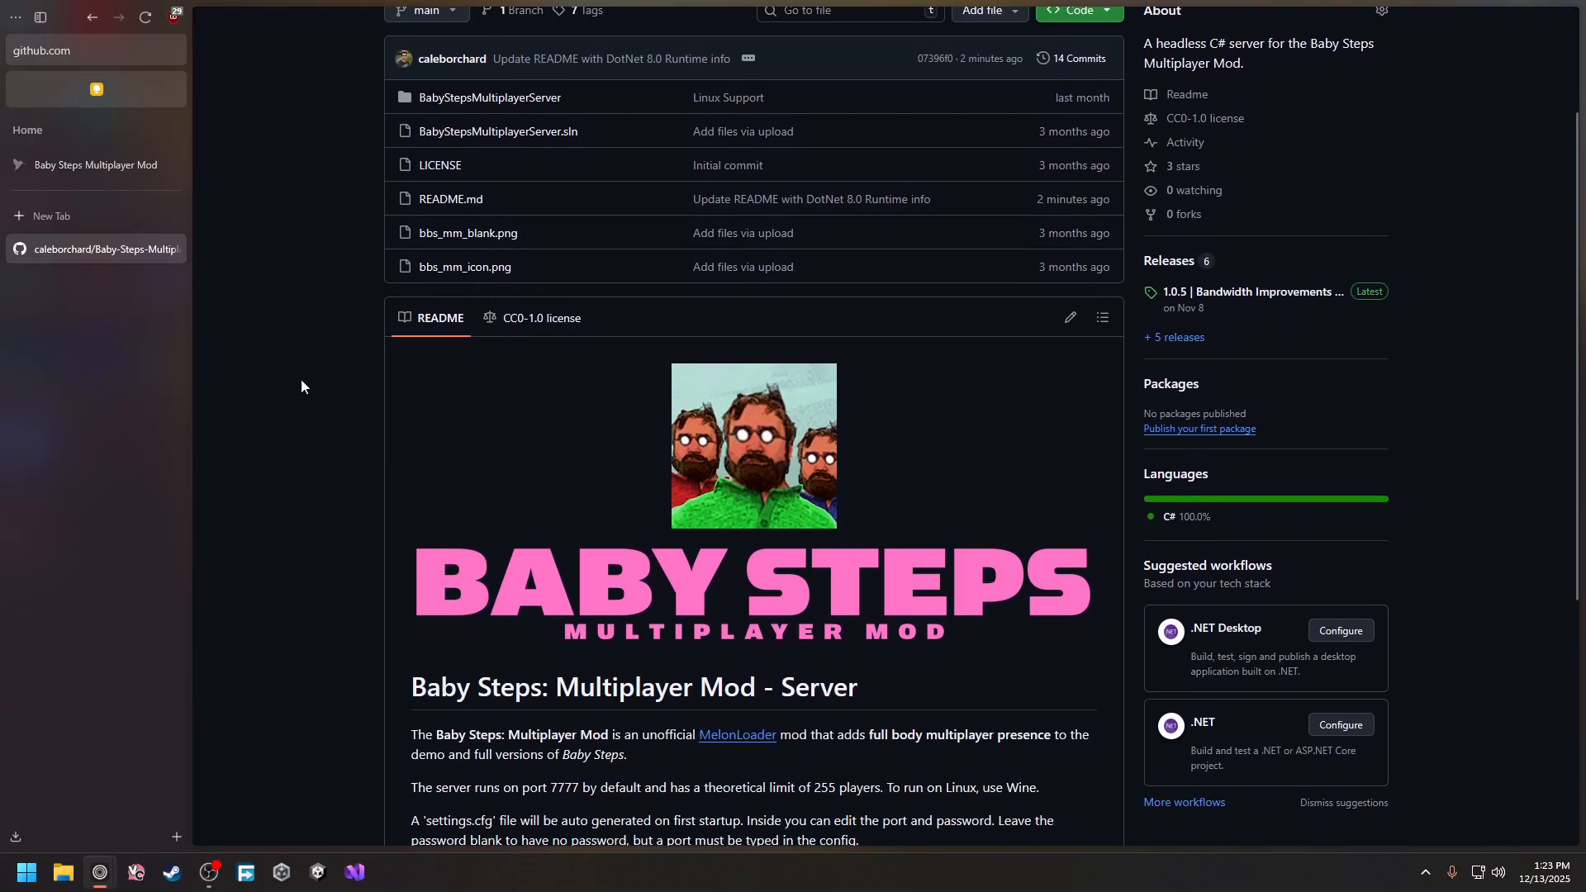
pyautogui.scroll(-1, 381, 335)
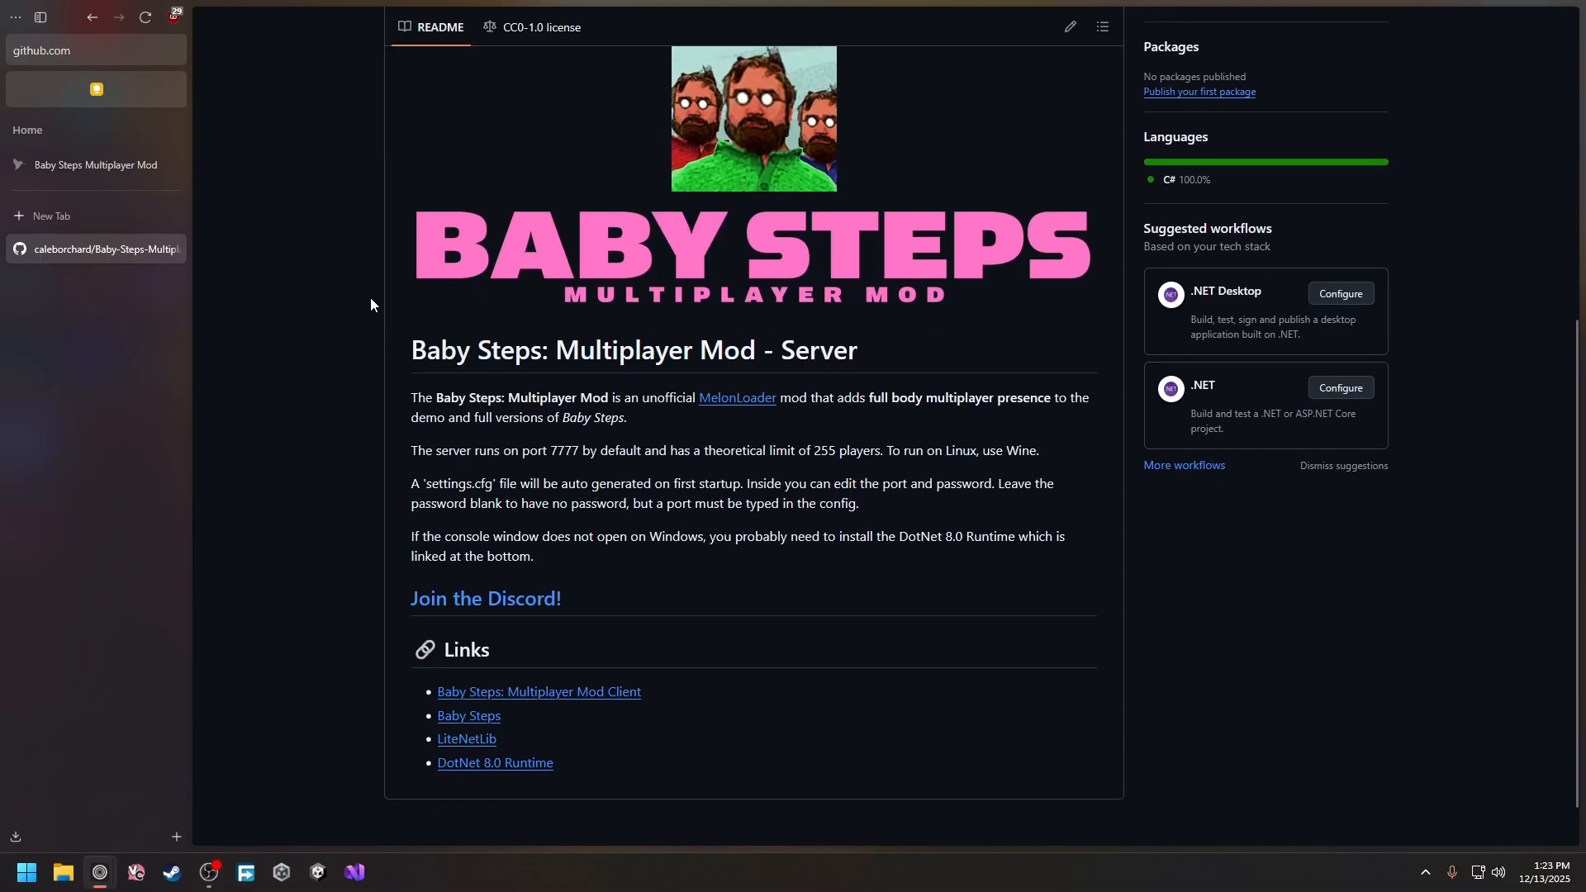
pyautogui.scroll(5, 676, 324)
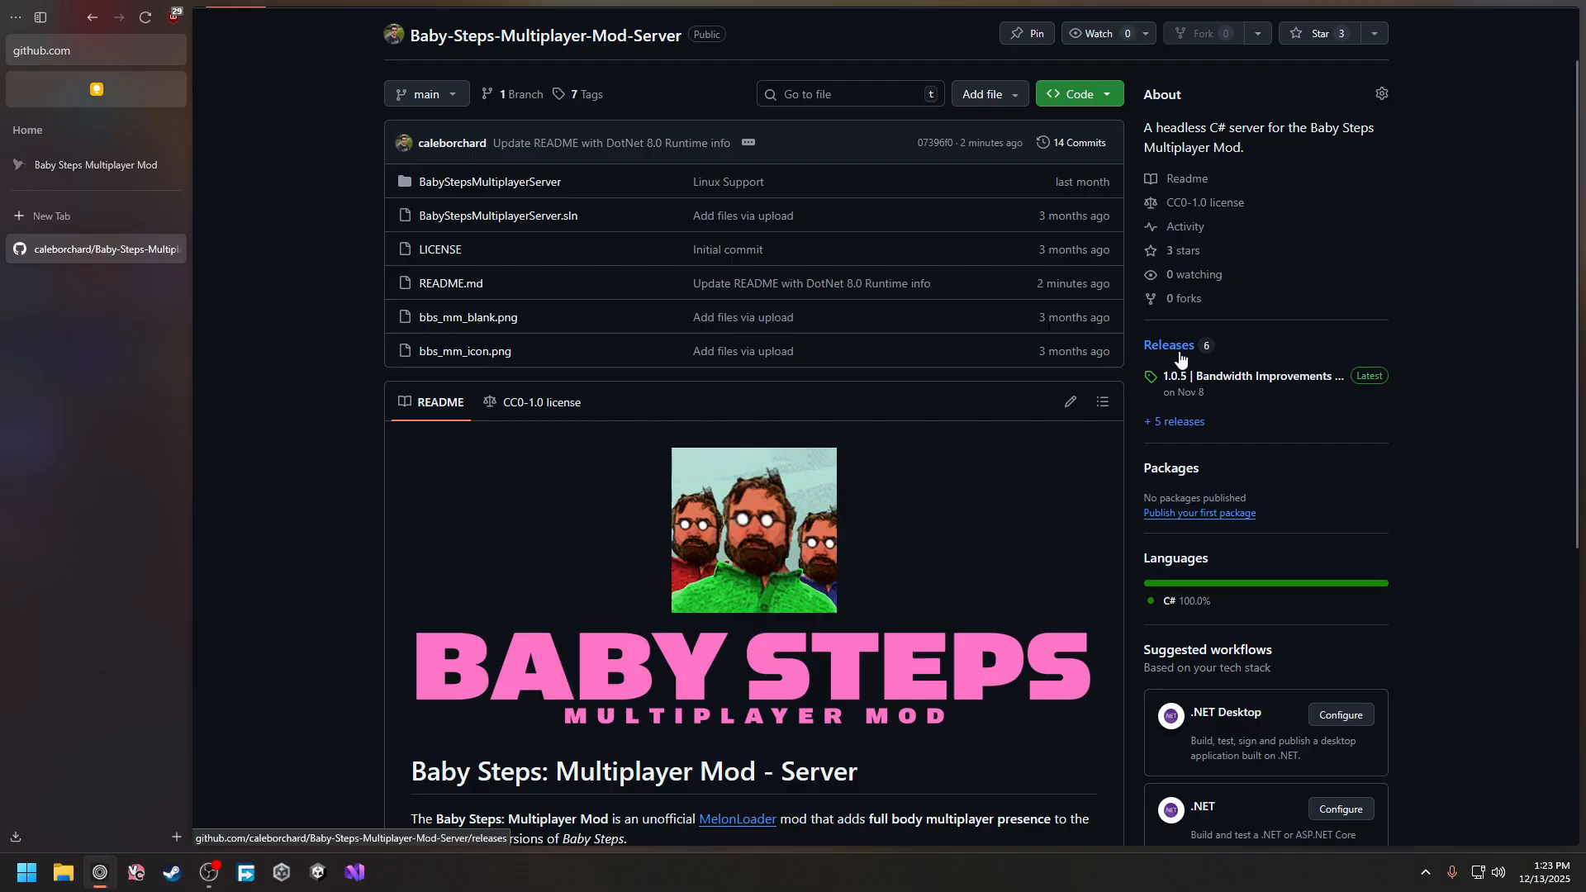
pyautogui.click(1219, 378)
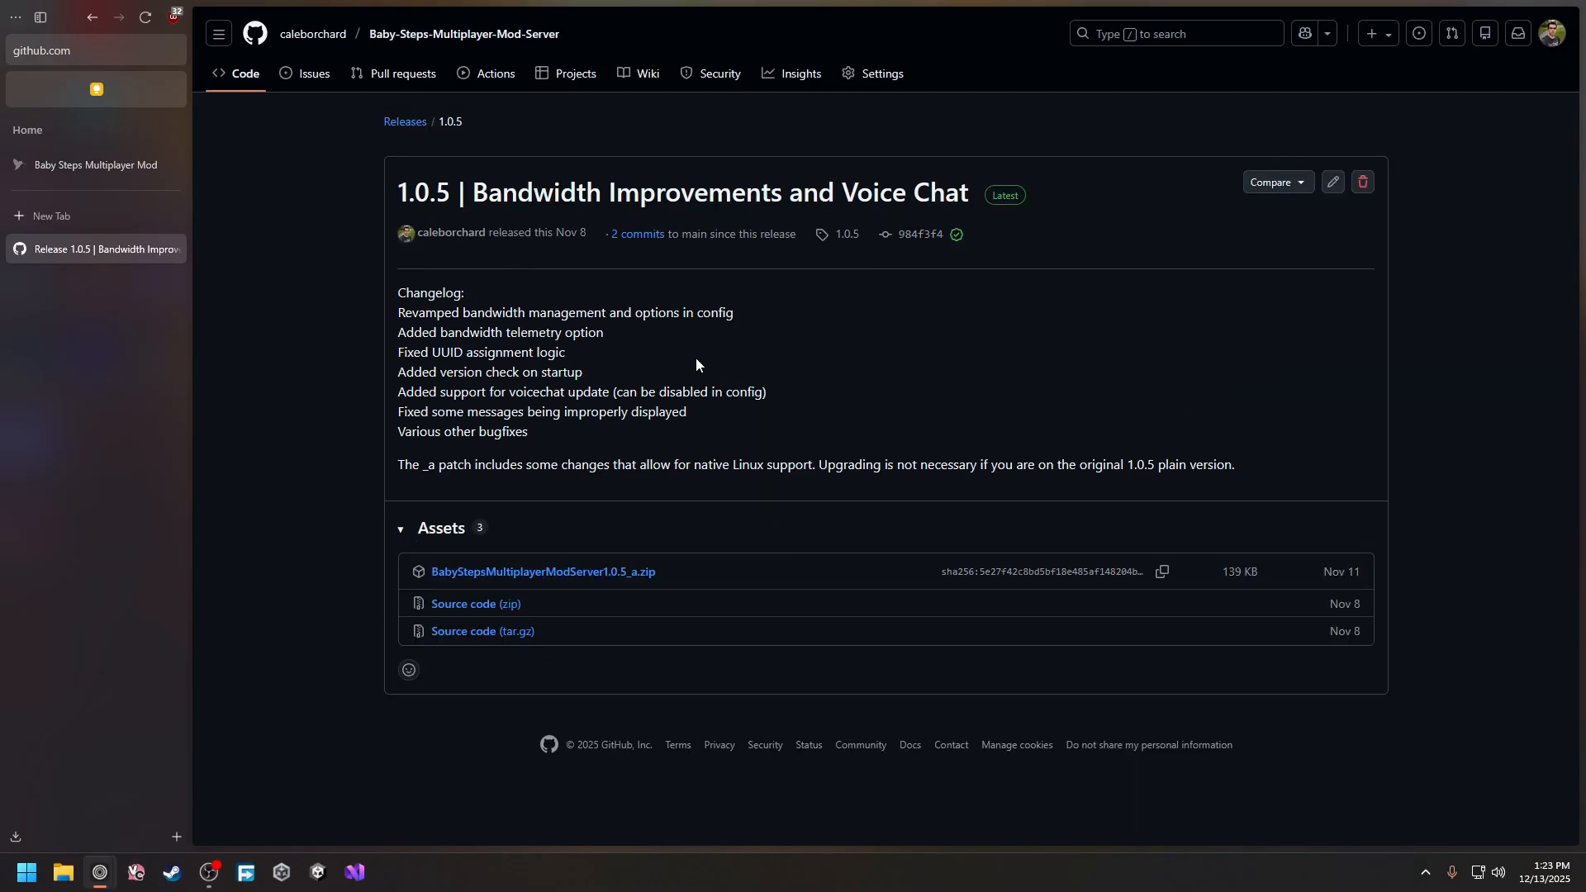
pyautogui.click(595, 570)
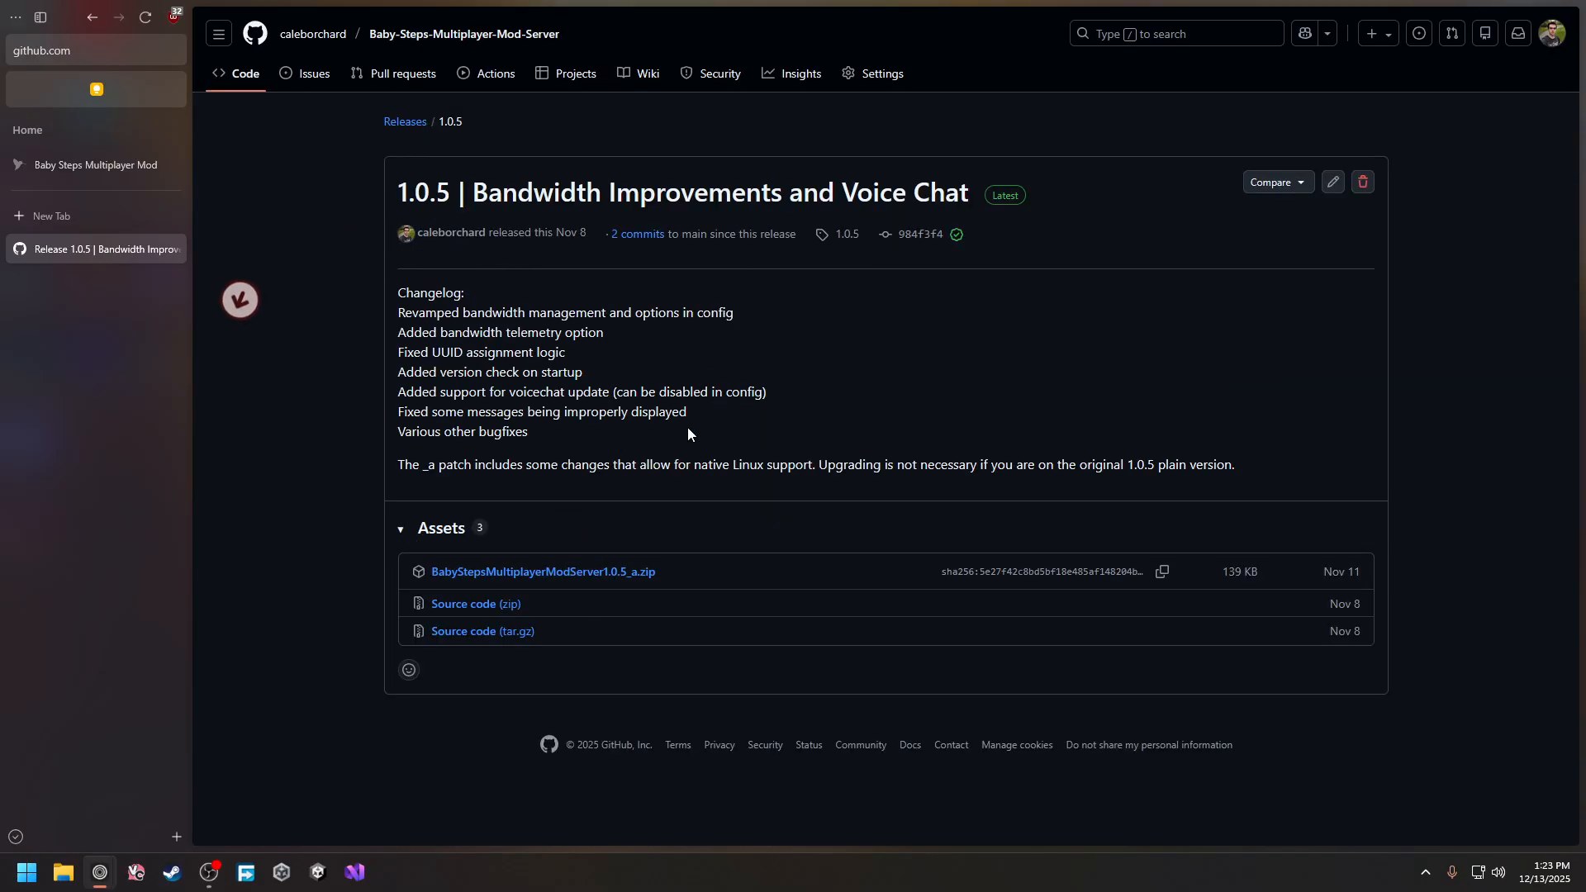
# Open the downloaded server zip from the downloads list and restore the browser window size
pyautogui.click(15, 837)
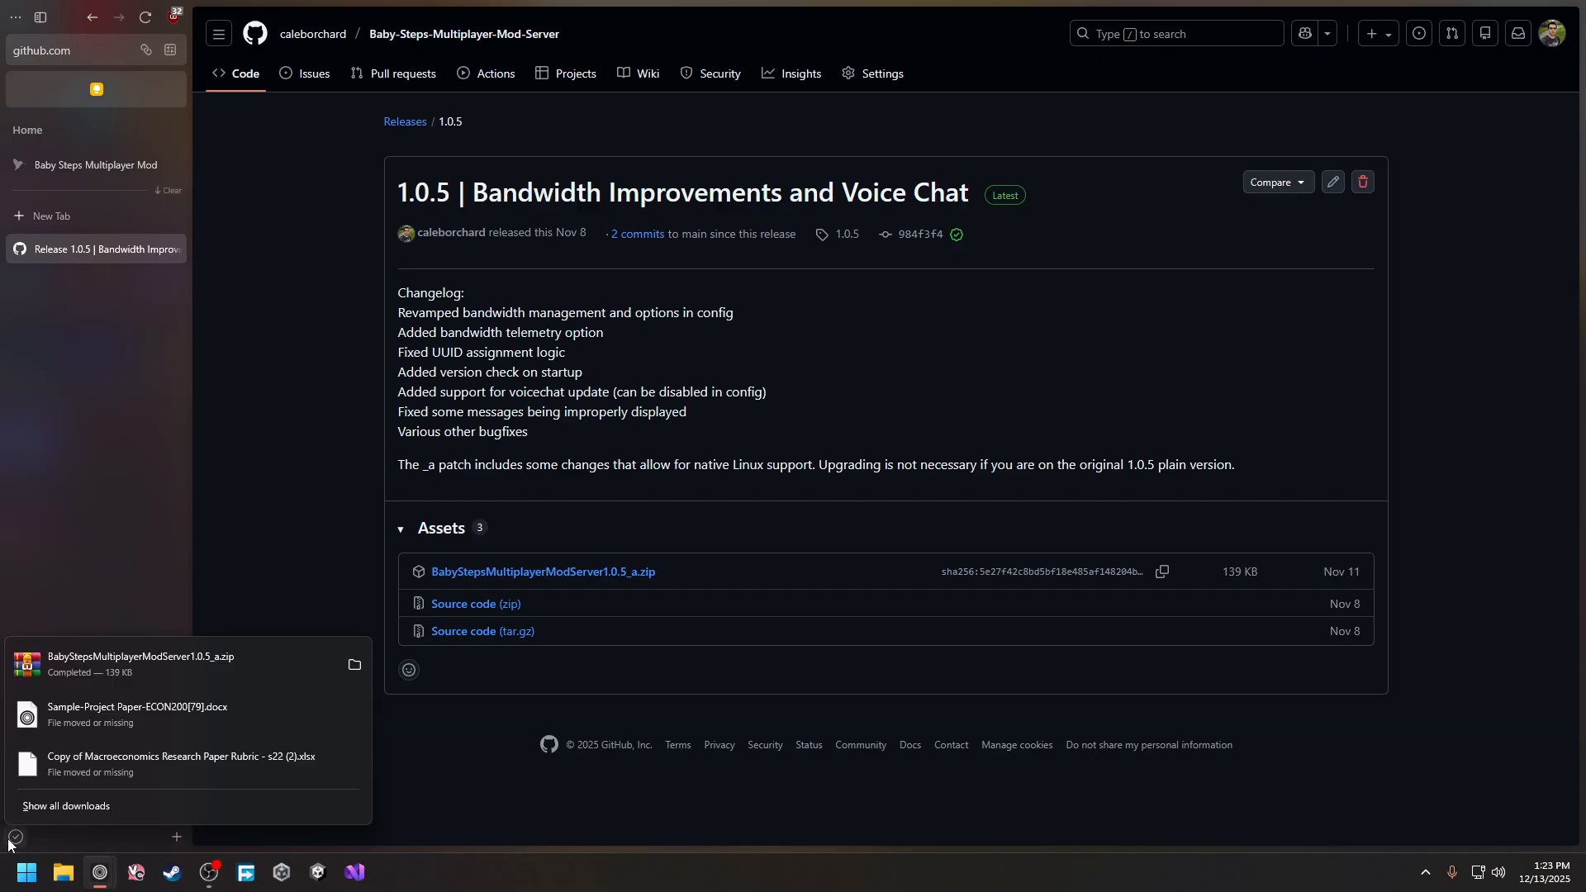
pyautogui.click(221, 677)
pyautogui.doubleClick(1491, 9)
# Create a new desktop folder named server
pyautogui.click(1462, 30)
pyautogui.rightClick(926, 203)
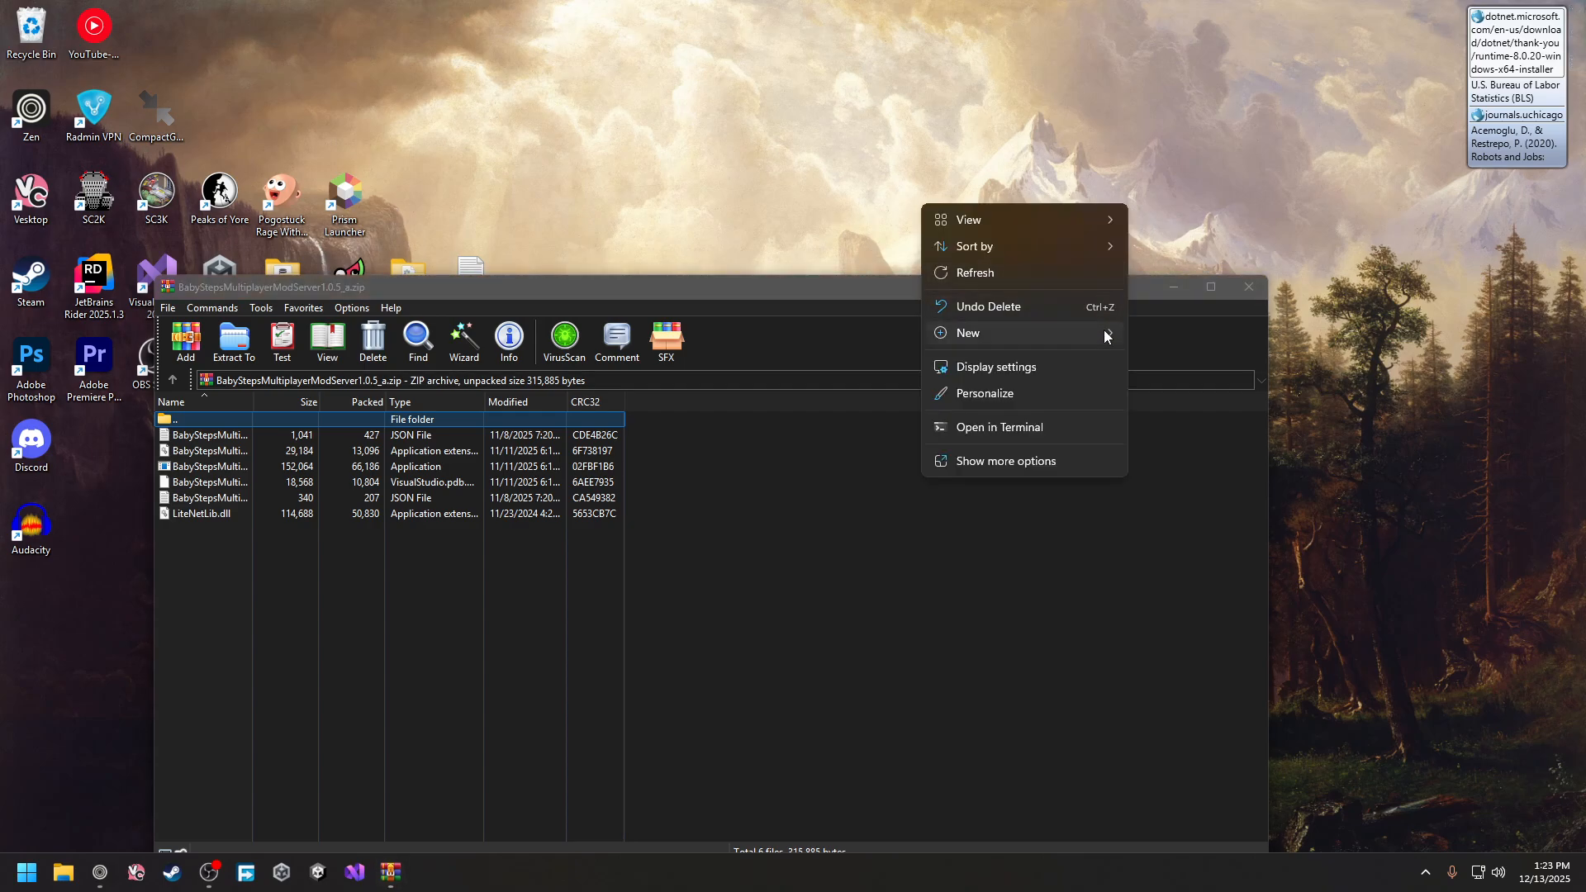
pyautogui.click(1142, 332)
pyautogui.write('a')
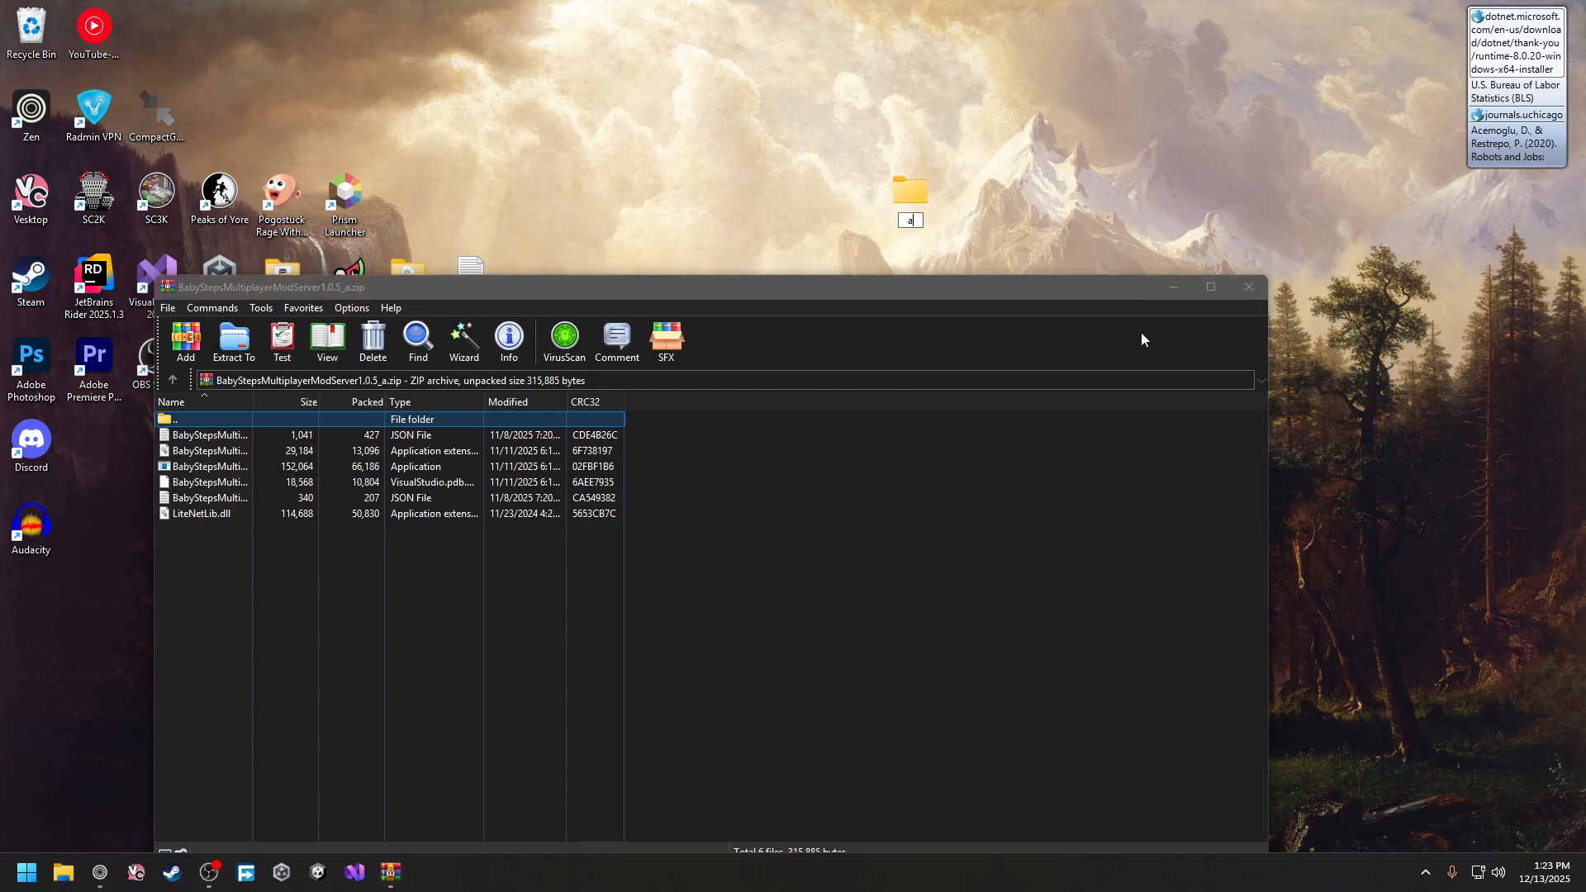
pyautogui.press('BackSpace')
pyautogui.write('server')
pyautogui.press('Return')
# Drag all six archive files into the server folder, close WinRAR, and open the folder
pyautogui.moveTo(179, 607); pyautogui.dragTo(896, 205)
pyautogui.click(1248, 287)
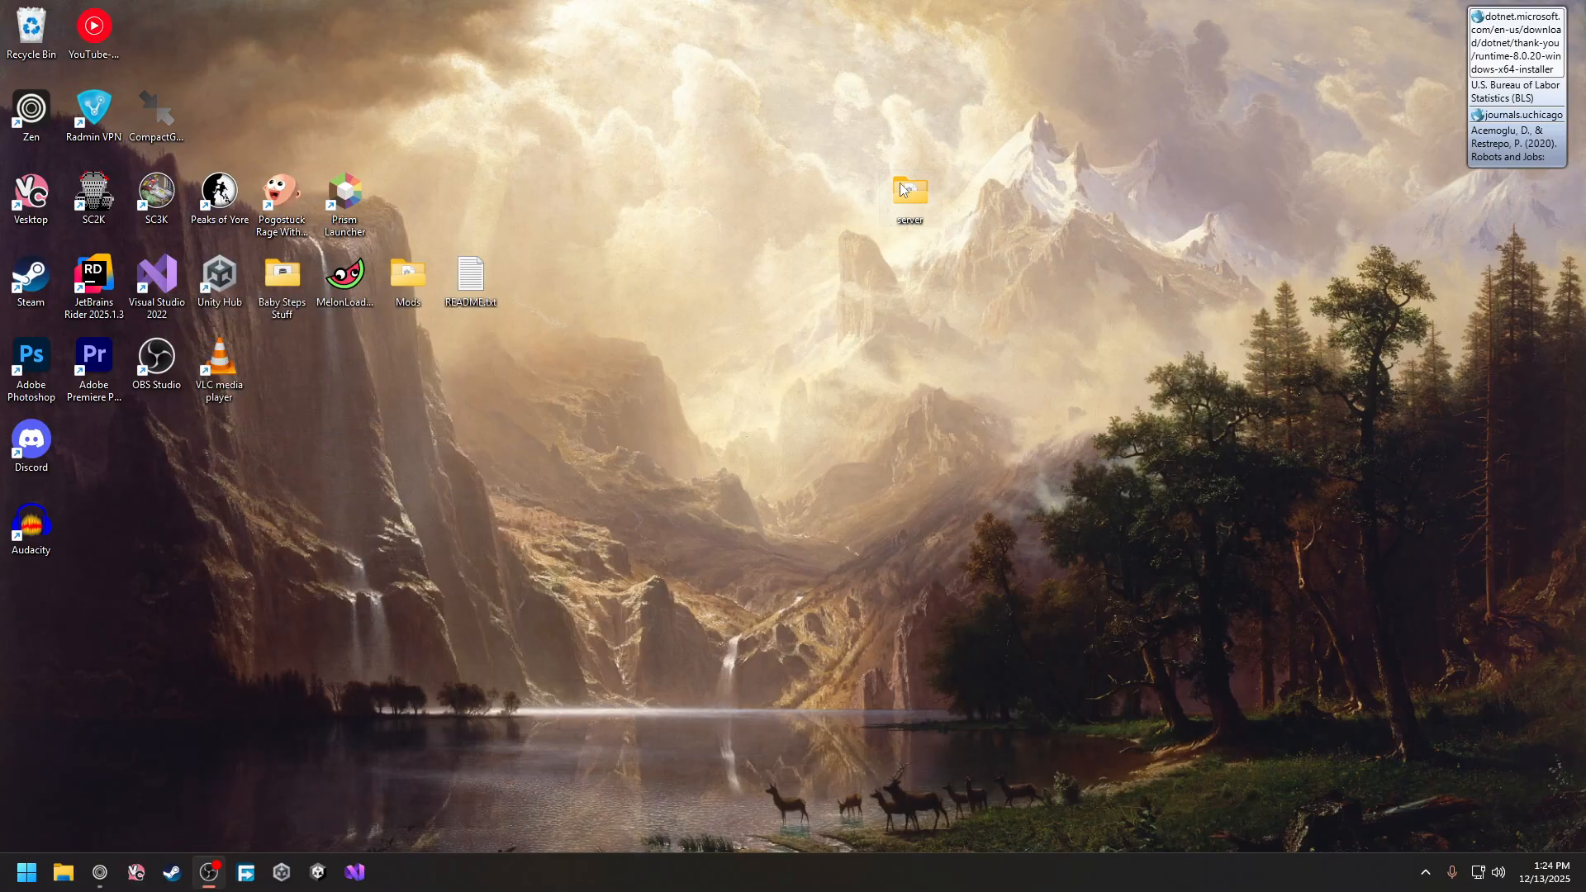
pyautogui.doubleClick(903, 189)
pyautogui.moveTo(785, 264); pyautogui.dragTo(622, 201)
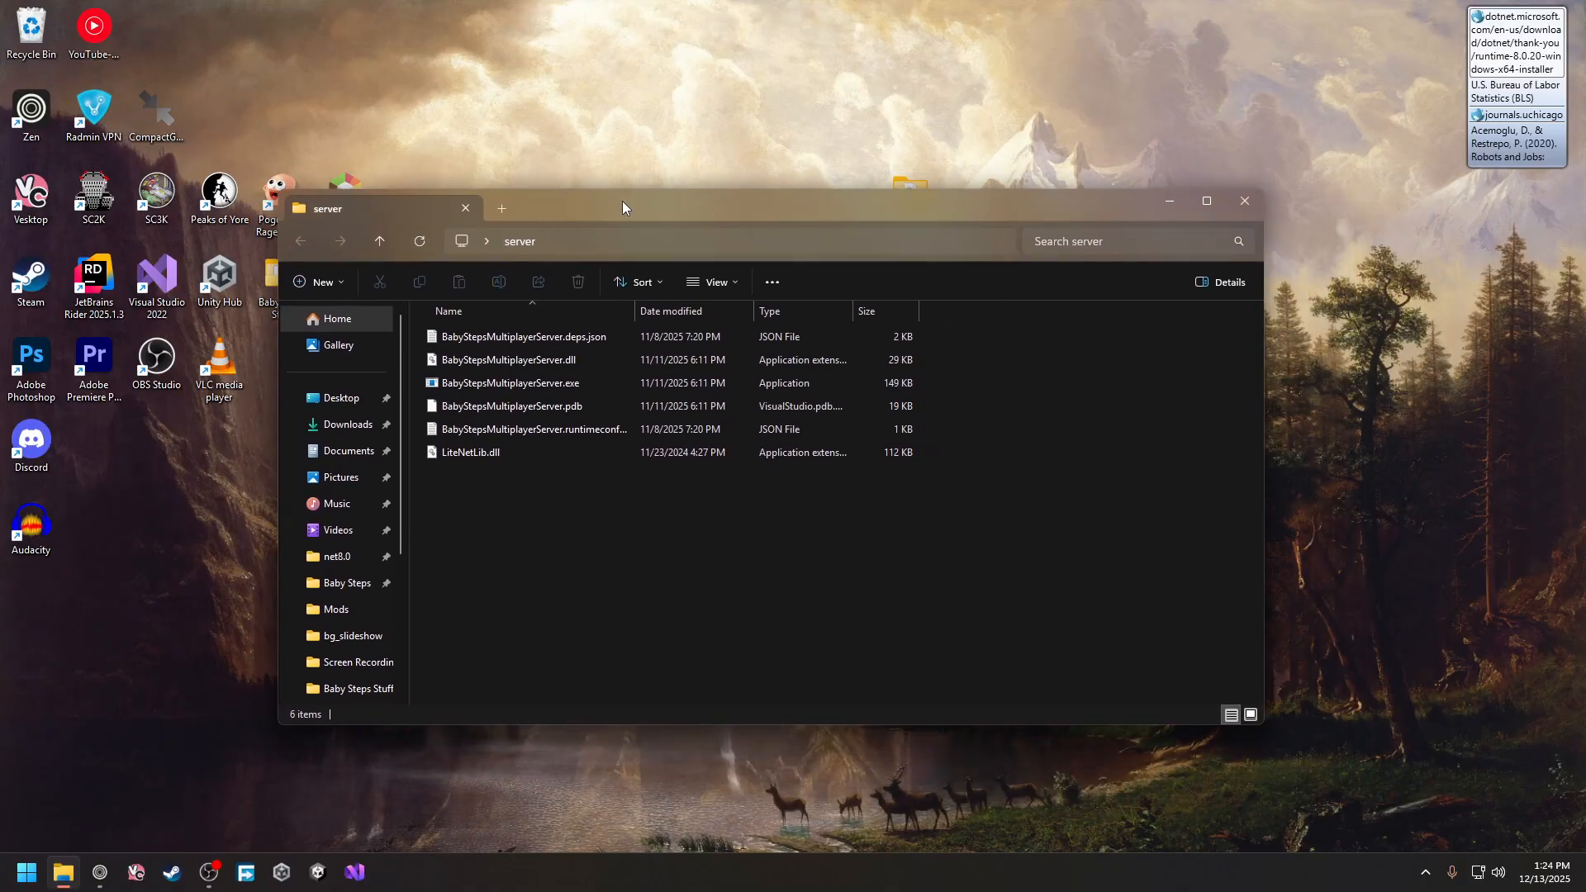
# Run BabyStepsMultiplayerServer.exe once, allowing it past SmartScreen and the firewall, then close its console
pyautogui.doubleClick(564, 386)
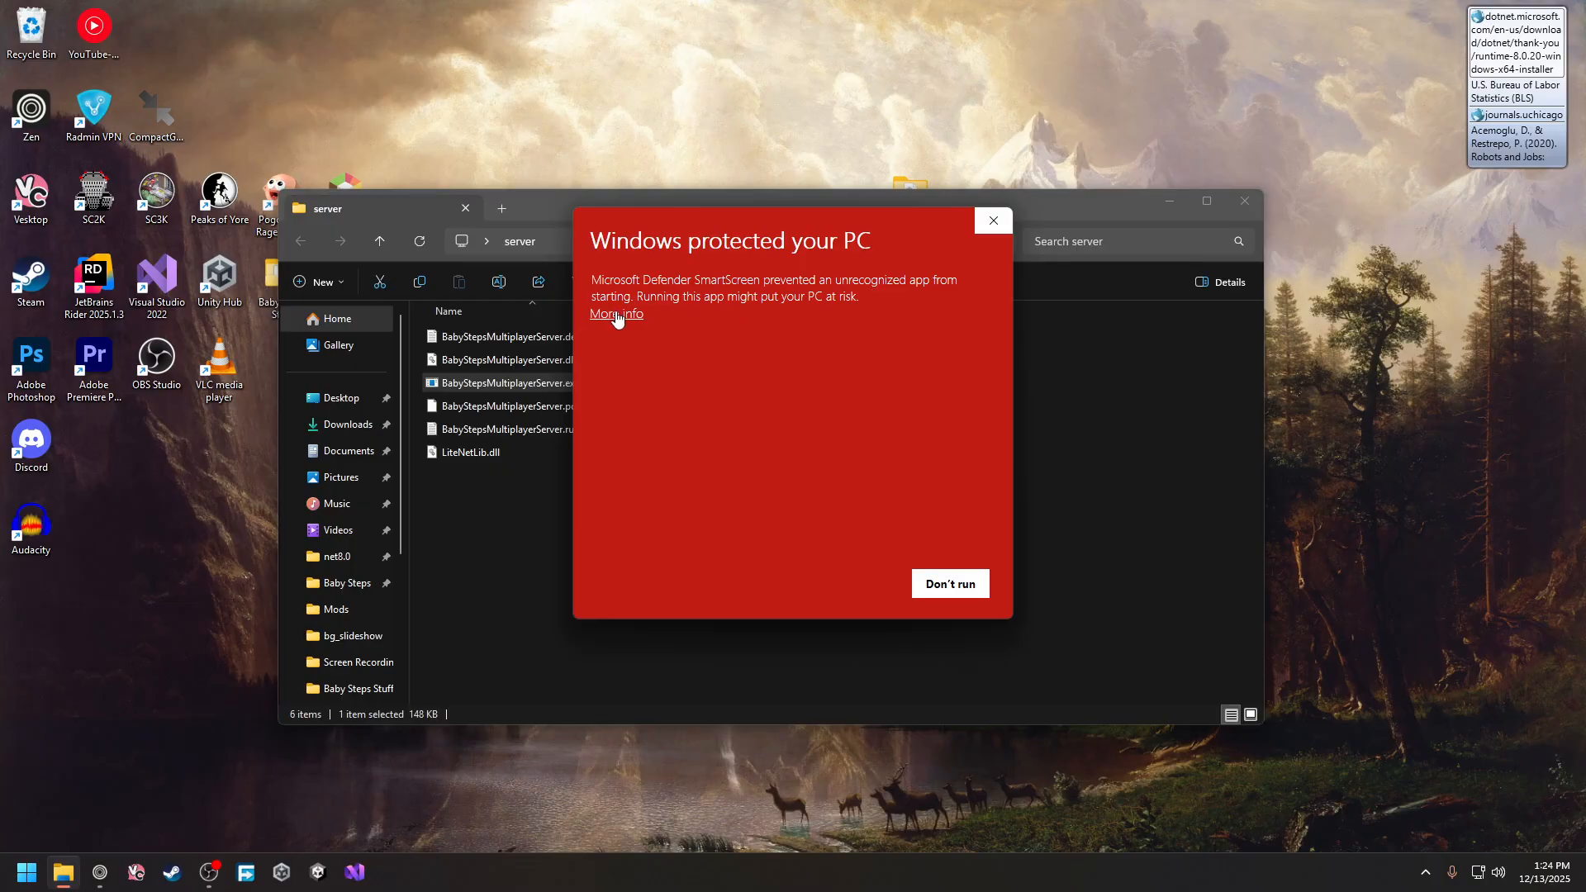
pyautogui.click(616, 315)
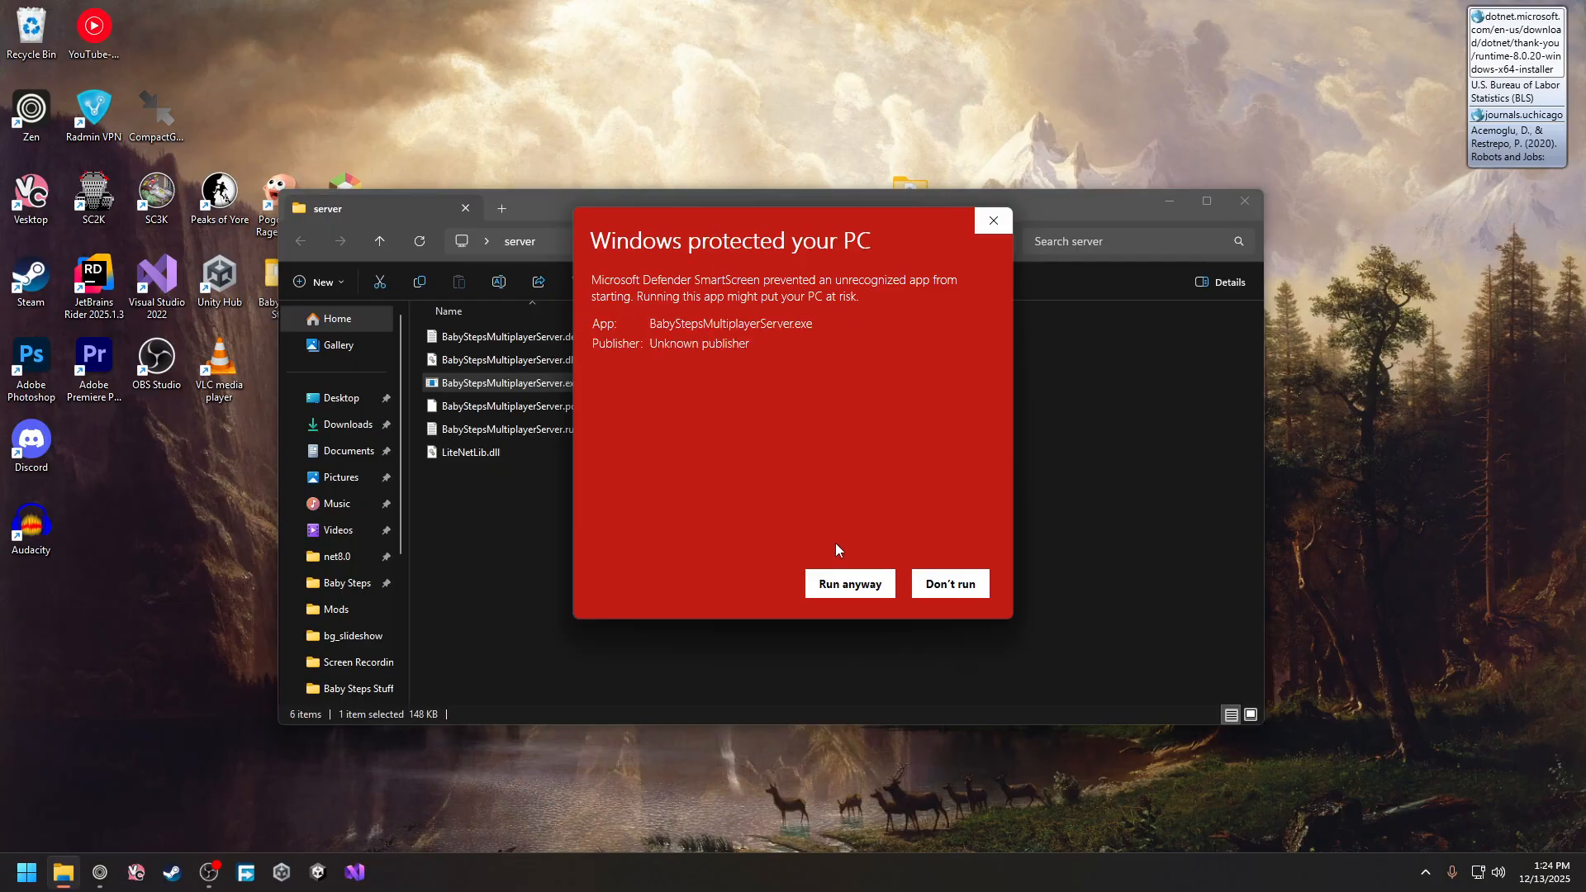
pyautogui.click(860, 580)
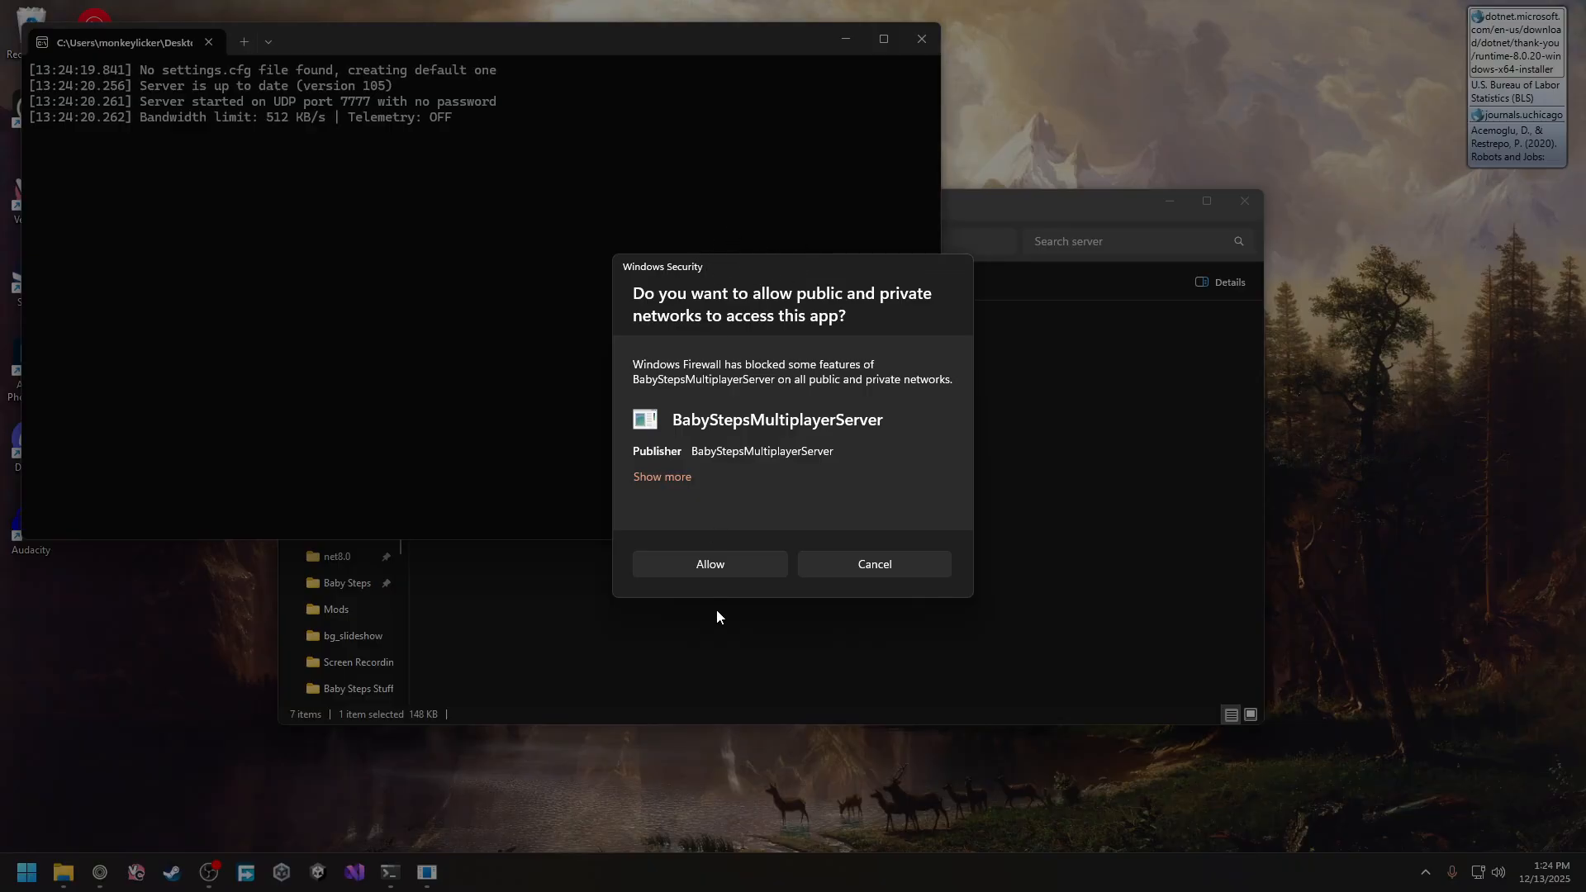
pyautogui.click(717, 567)
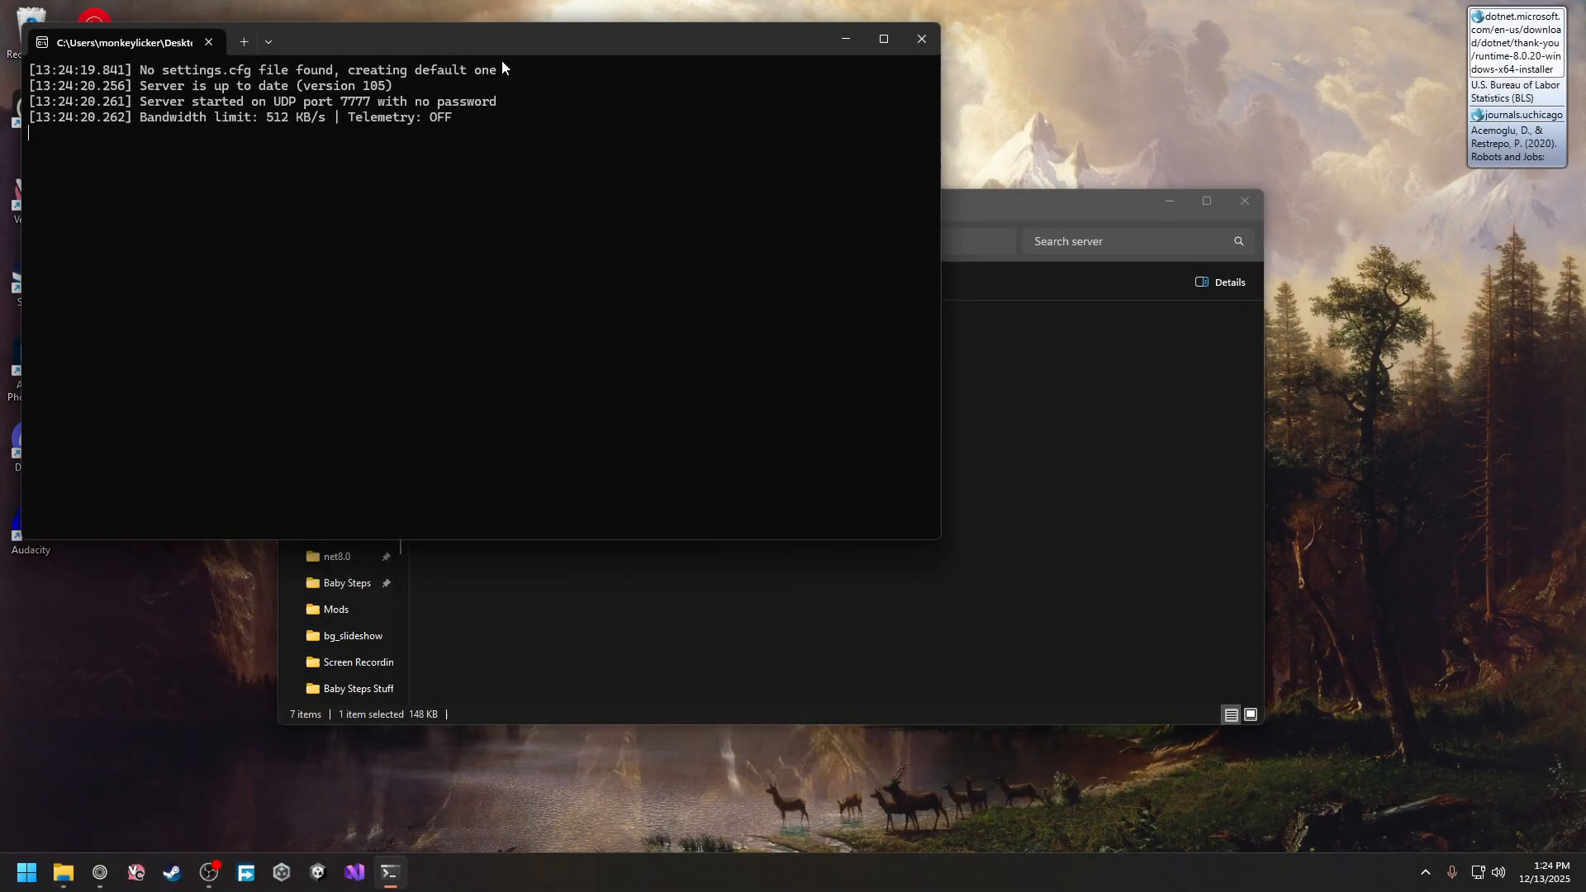
pyautogui.moveTo(504, 50); pyautogui.dragTo(671, 103)
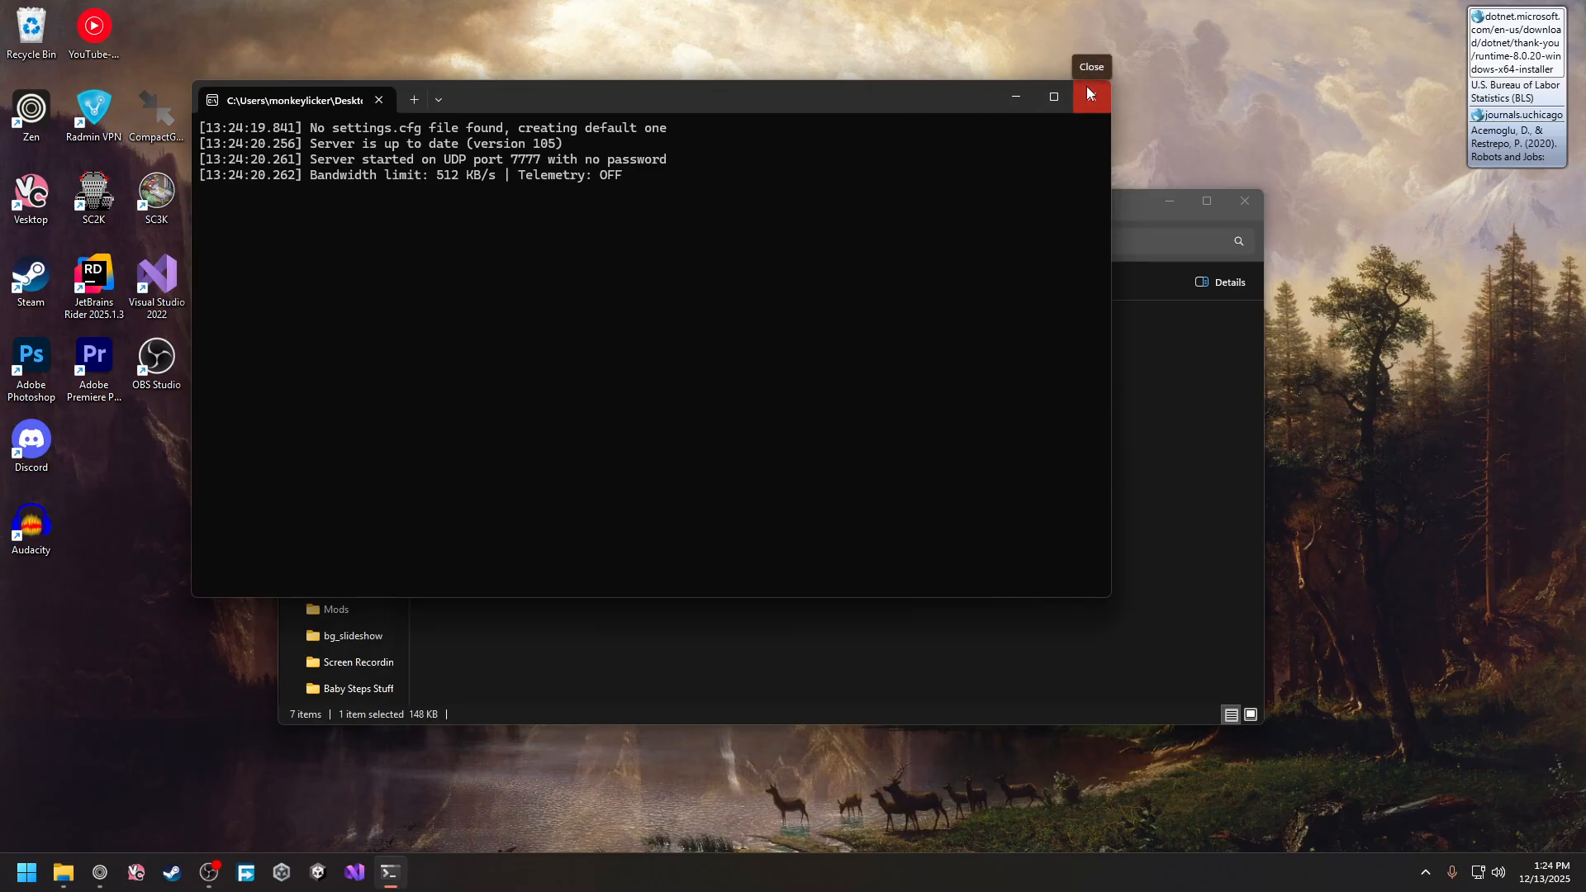
pyautogui.click(1088, 86)
# Switch back to the browser and scroll the repository README down to its Links section
pyautogui.moveTo(111, 851)
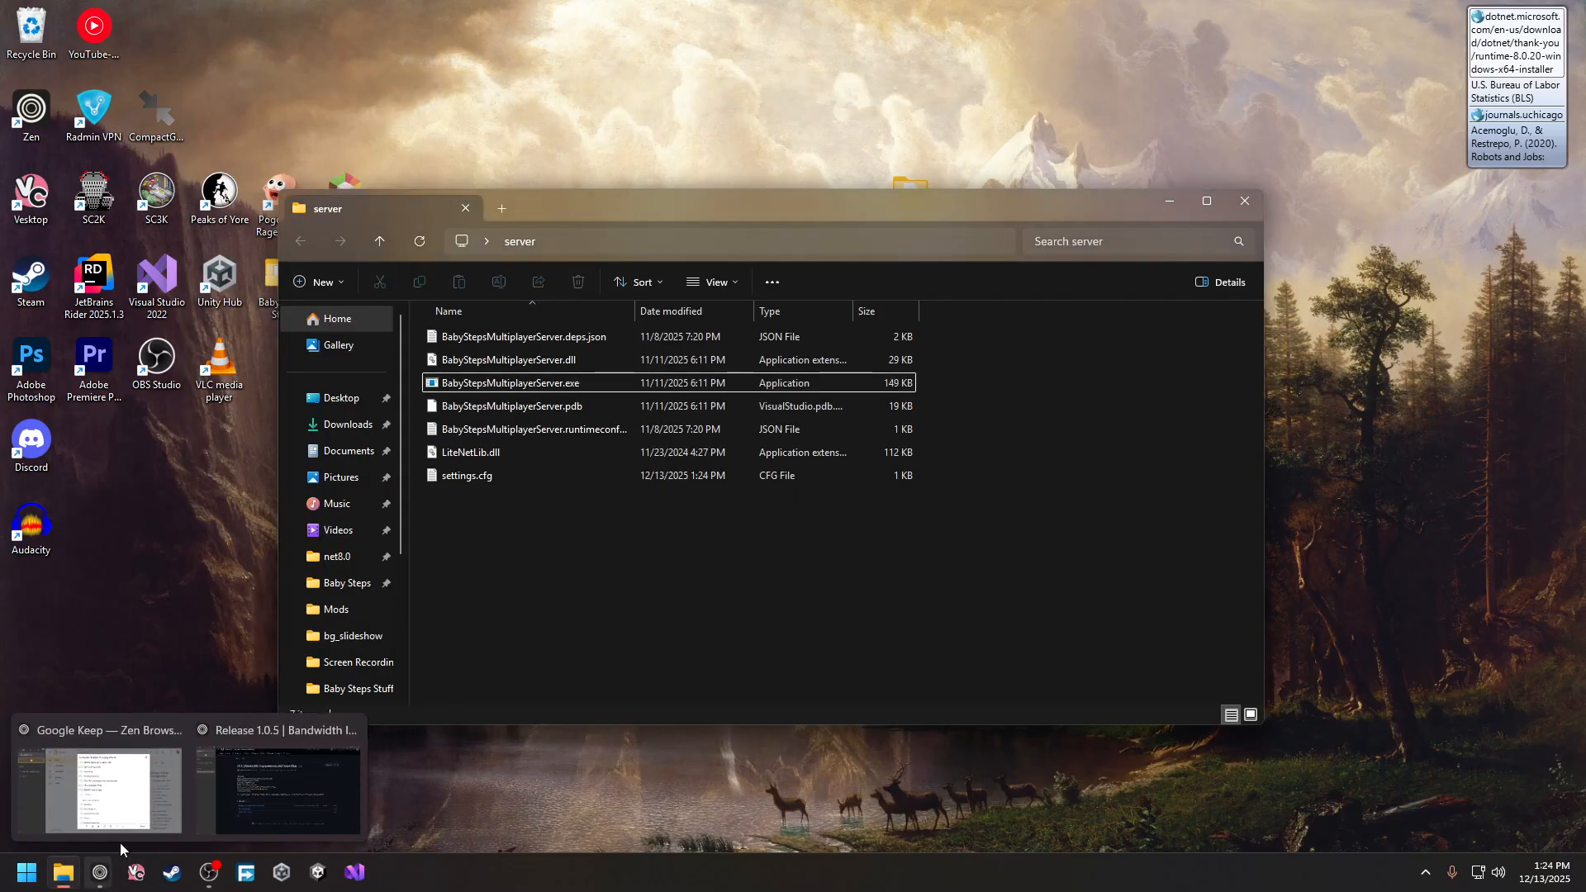
pyautogui.click(280, 786)
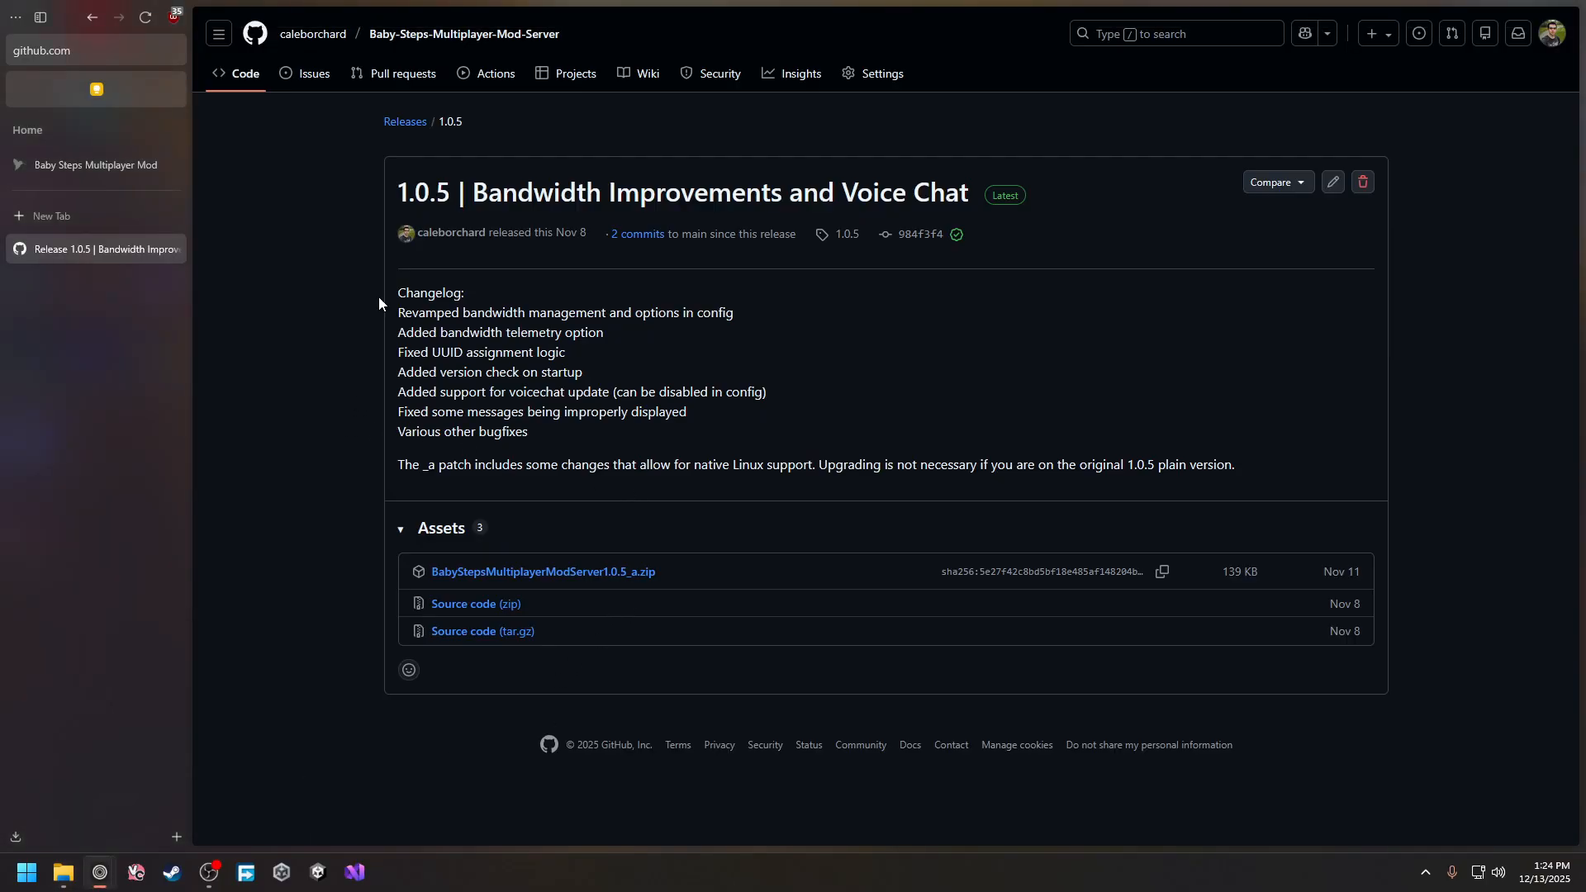
pyautogui.click(443, 45)
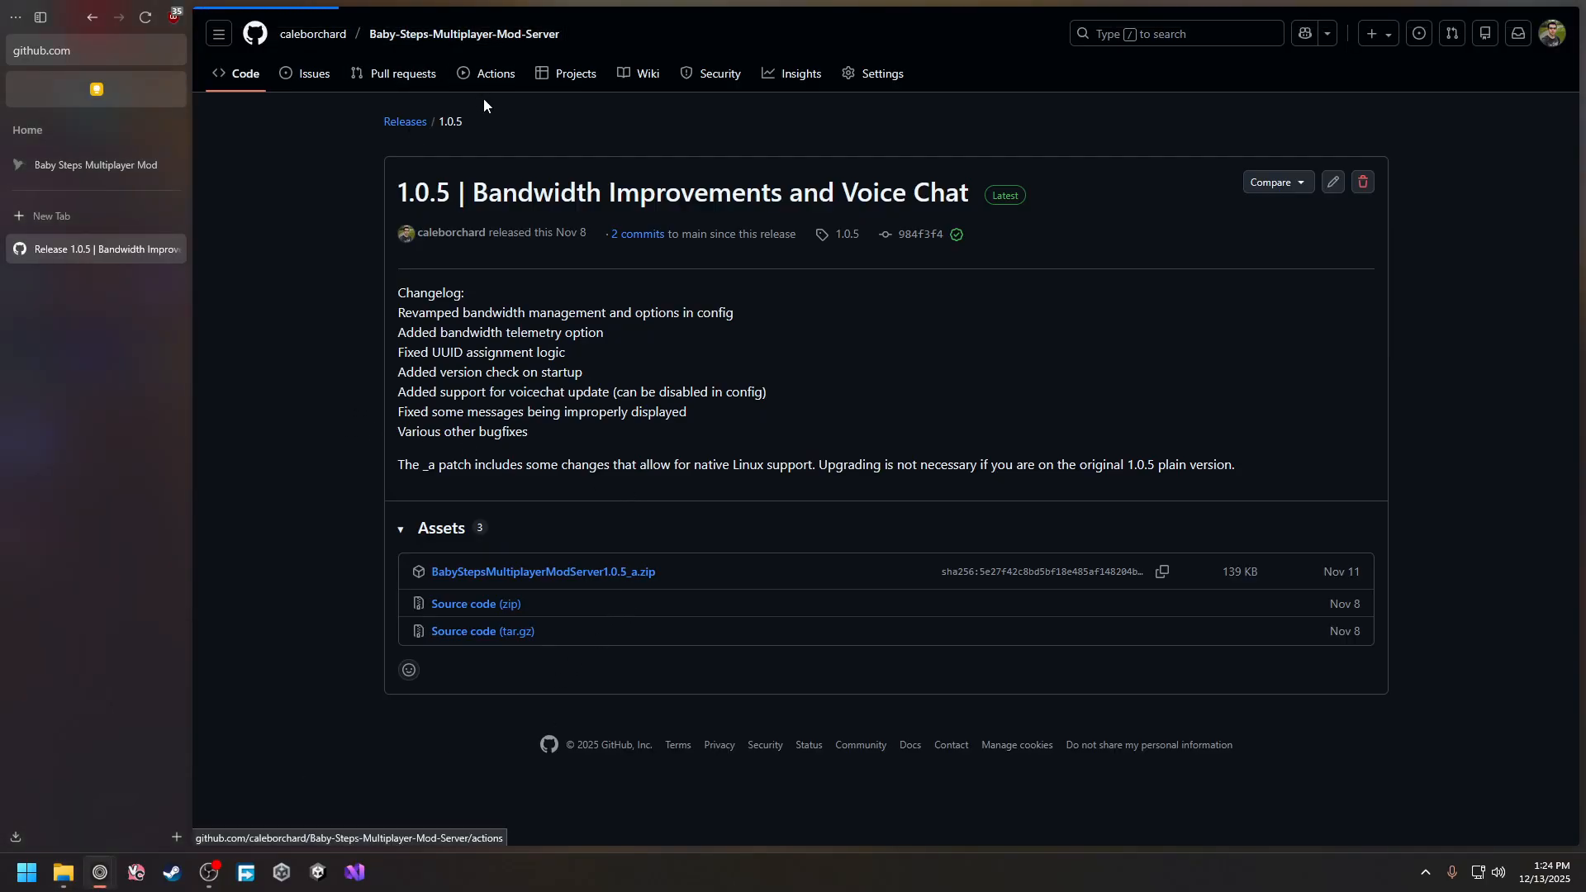
pyautogui.scroll(-3, 679, 386)
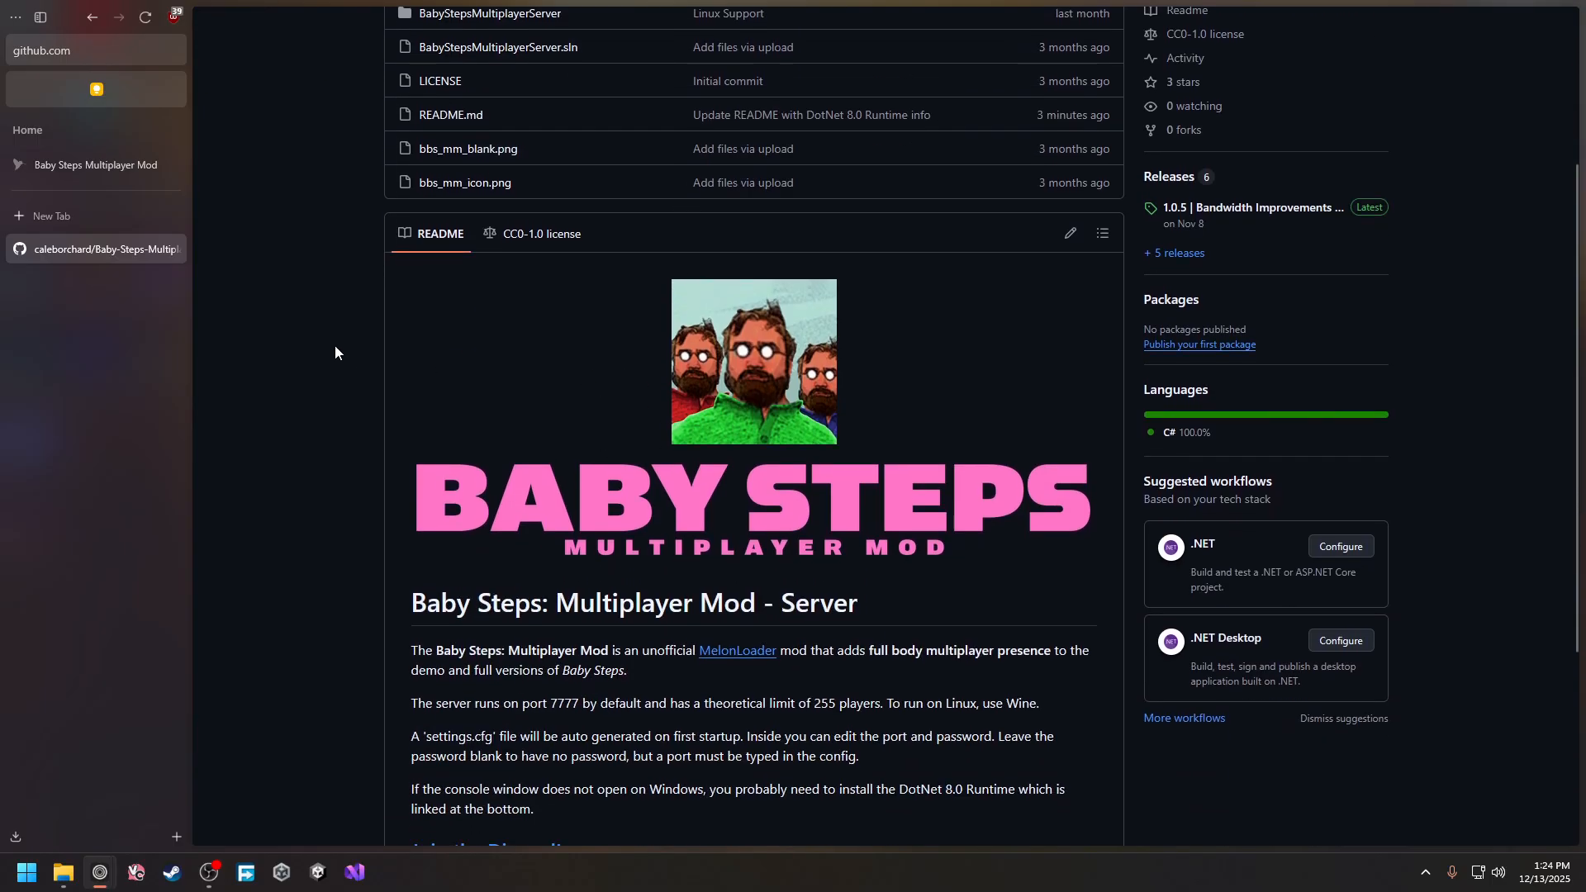
pyautogui.scroll(-4, 335, 346)
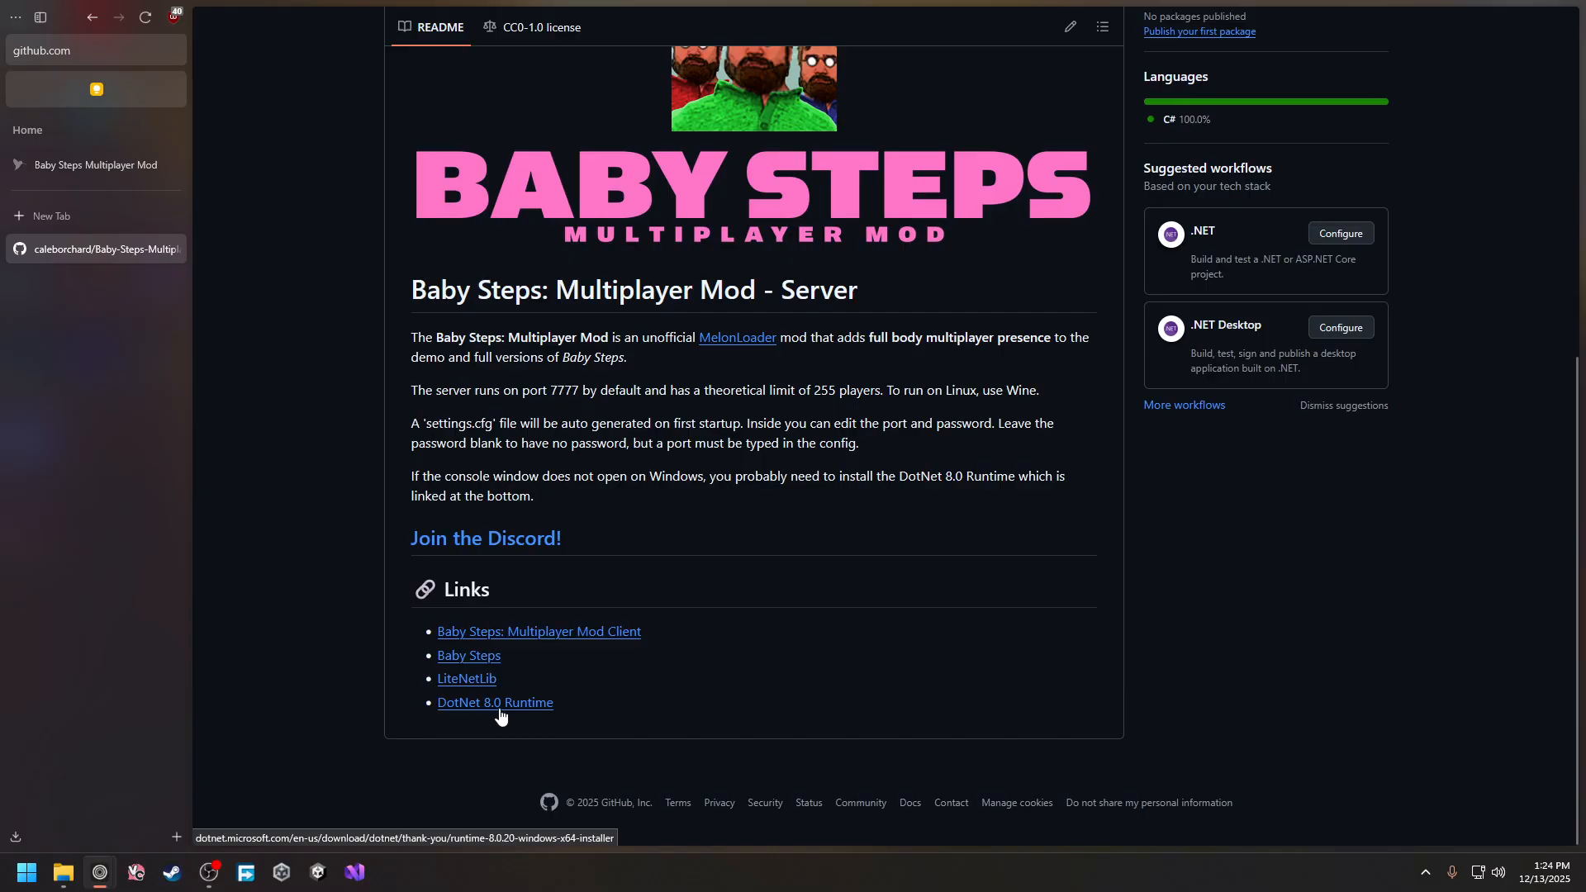
# Download the .NET 8.0 Runtime installer from the README link and launch it
pyautogui.click(499, 707)
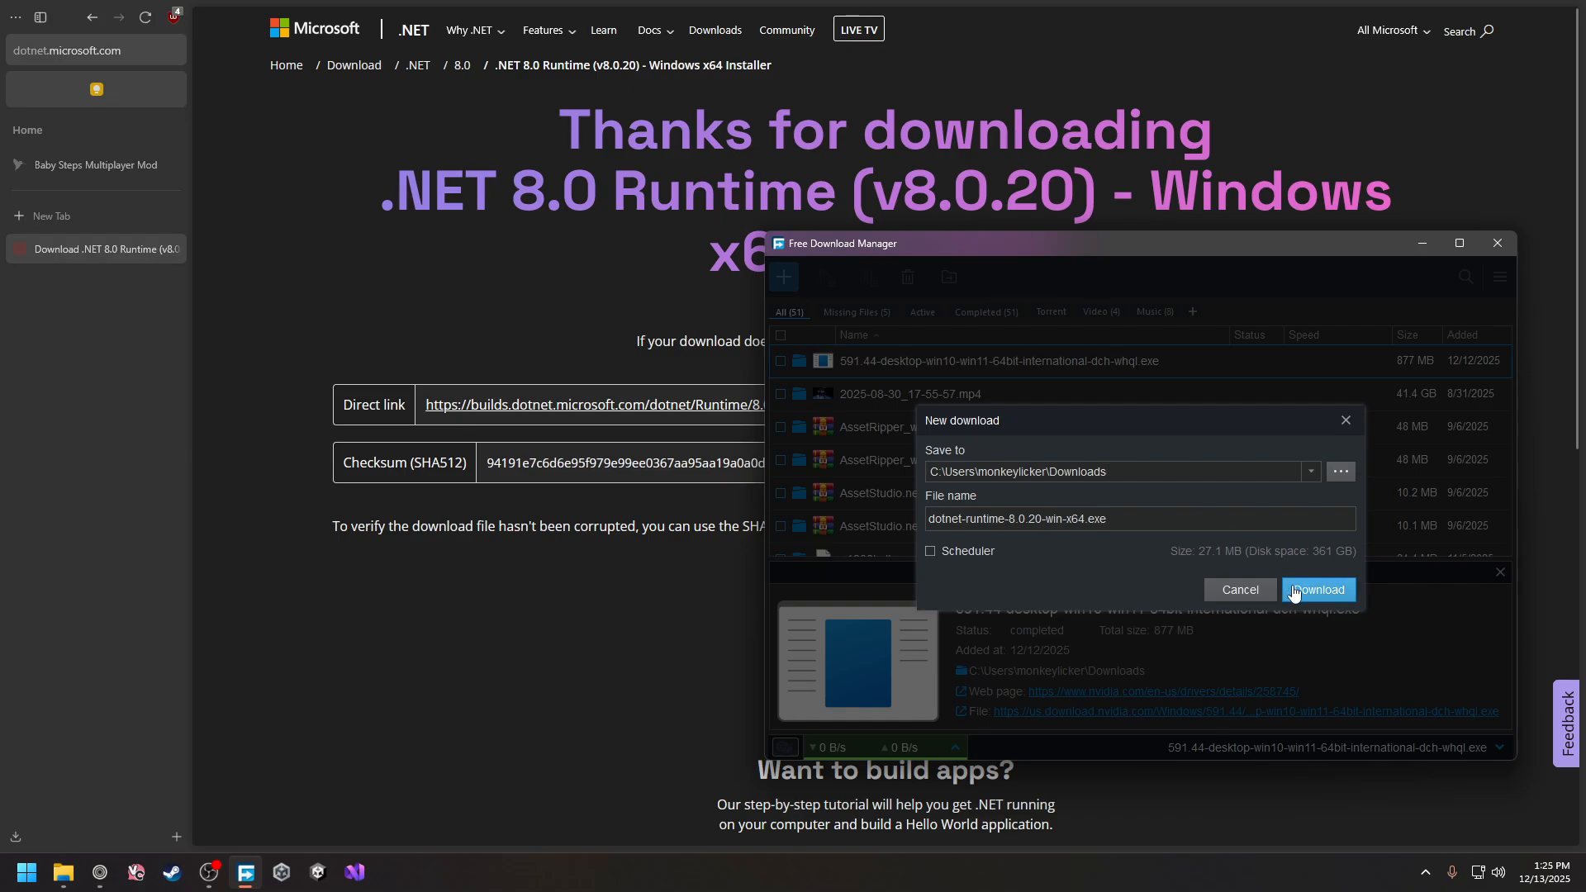
pyautogui.click(1294, 589)
pyautogui.doubleClick(924, 541)
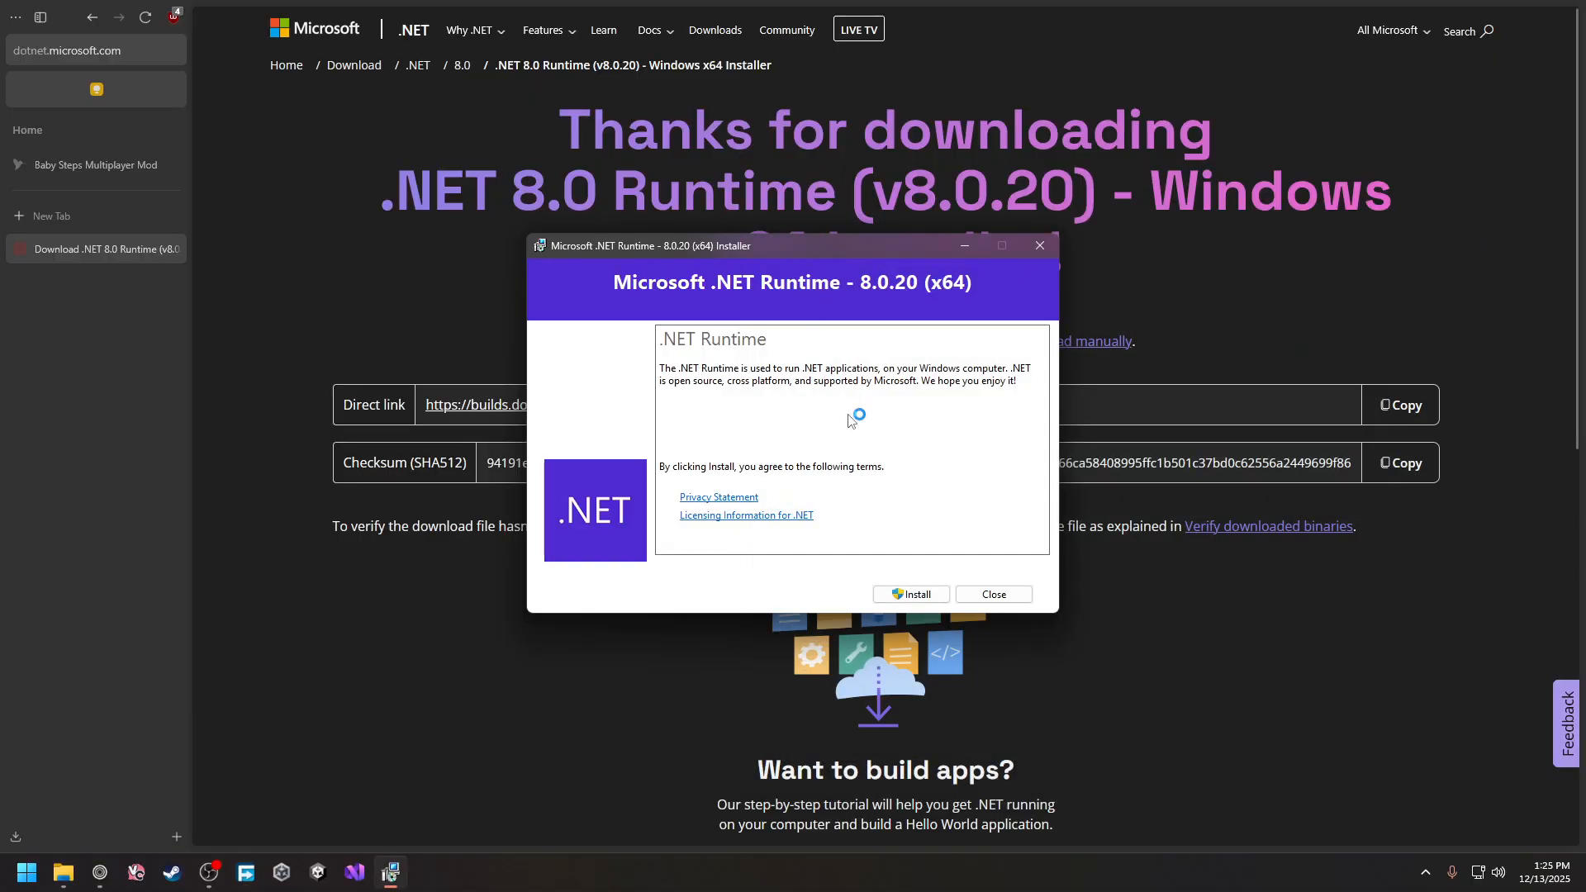
# Install Microsoft .NET Runtime 8.0.20, close the installer, and minimize the browser
pyautogui.click(909, 594)
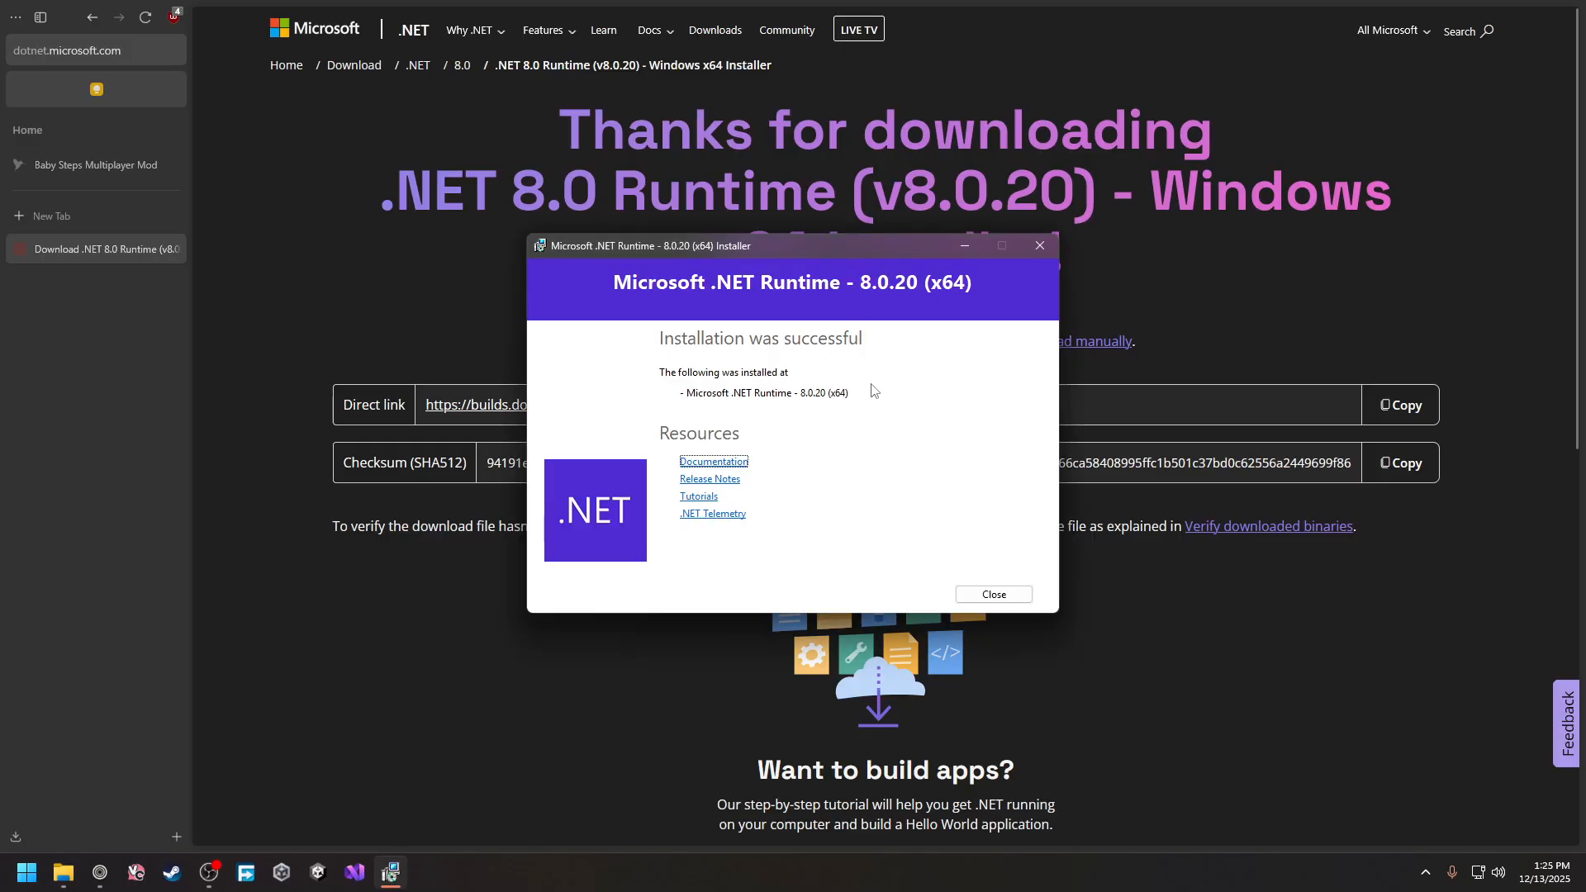
pyautogui.click(991, 594)
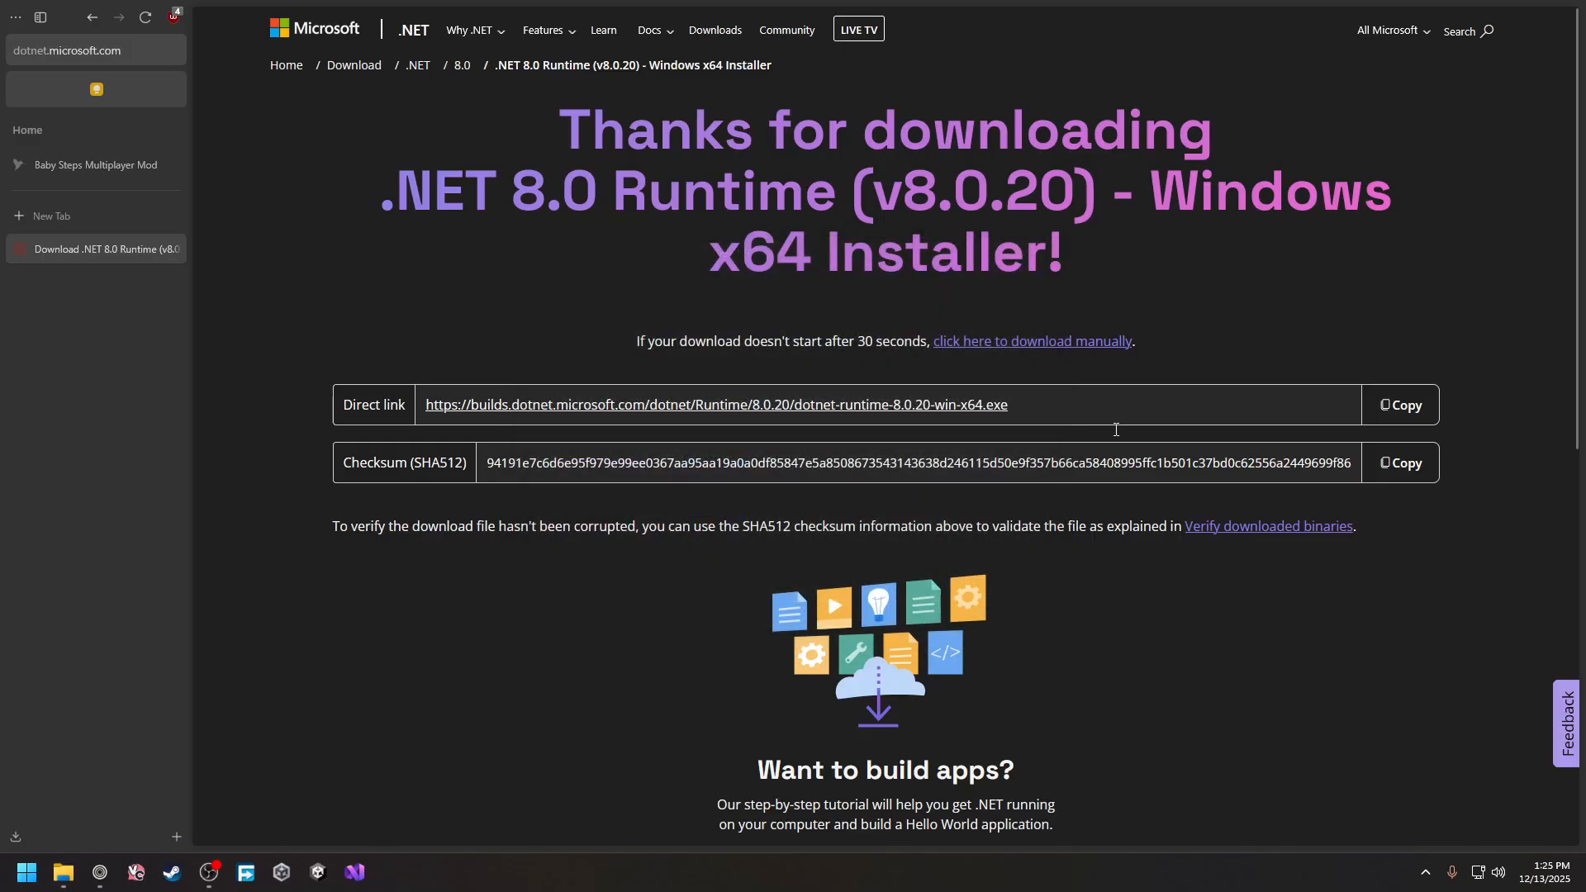
pyautogui.click(1491, 12)
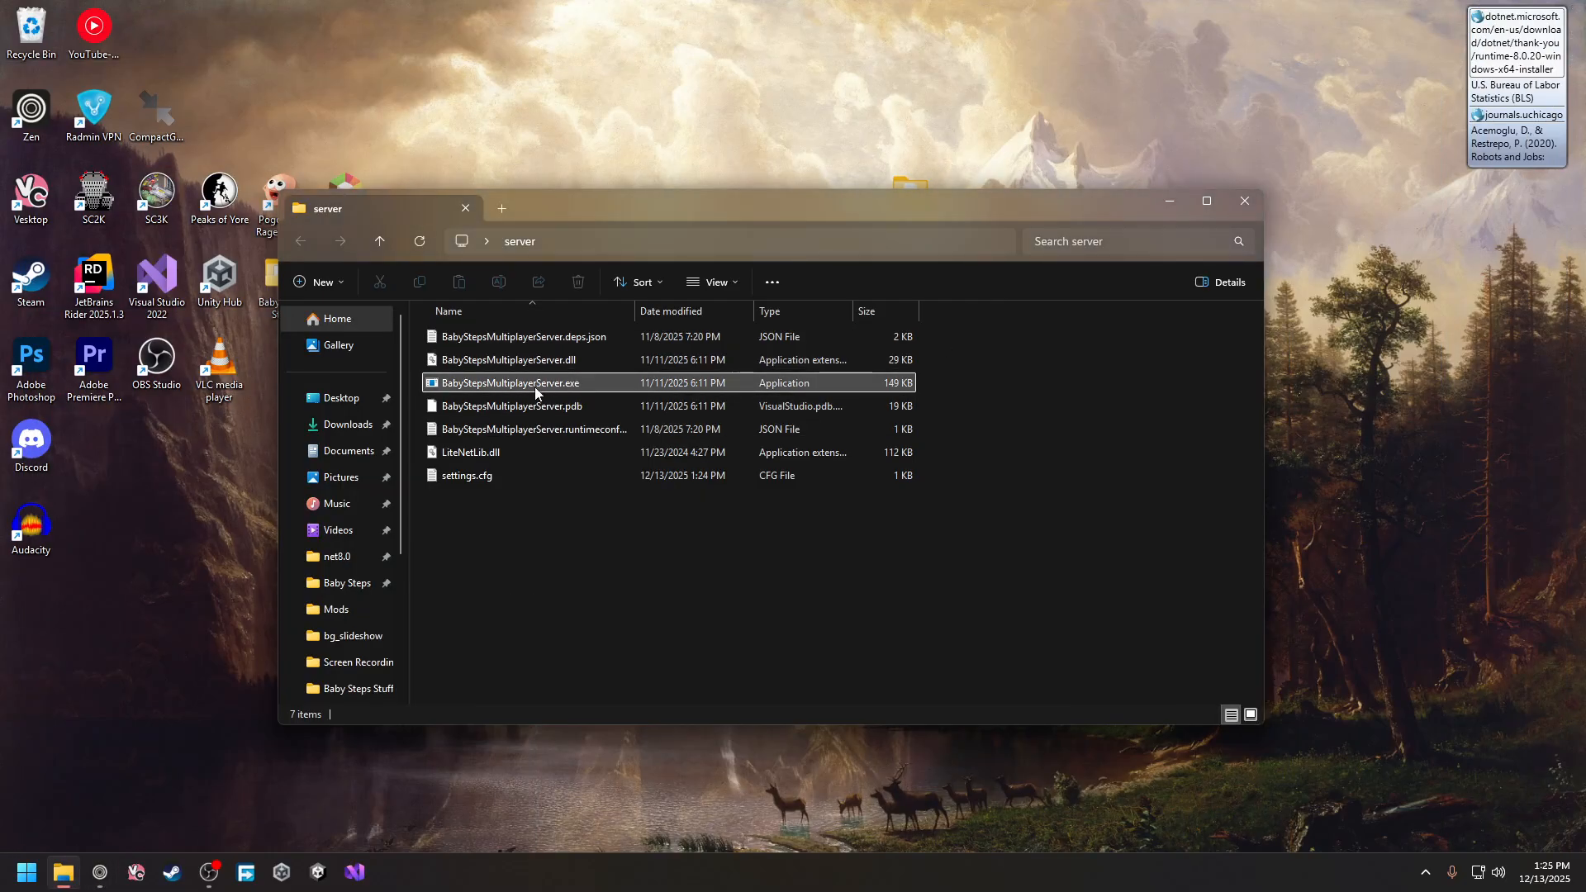
# Open settings.cfg and enter a server password after password=, keeping port 7777
pyautogui.doubleClick(521, 478)
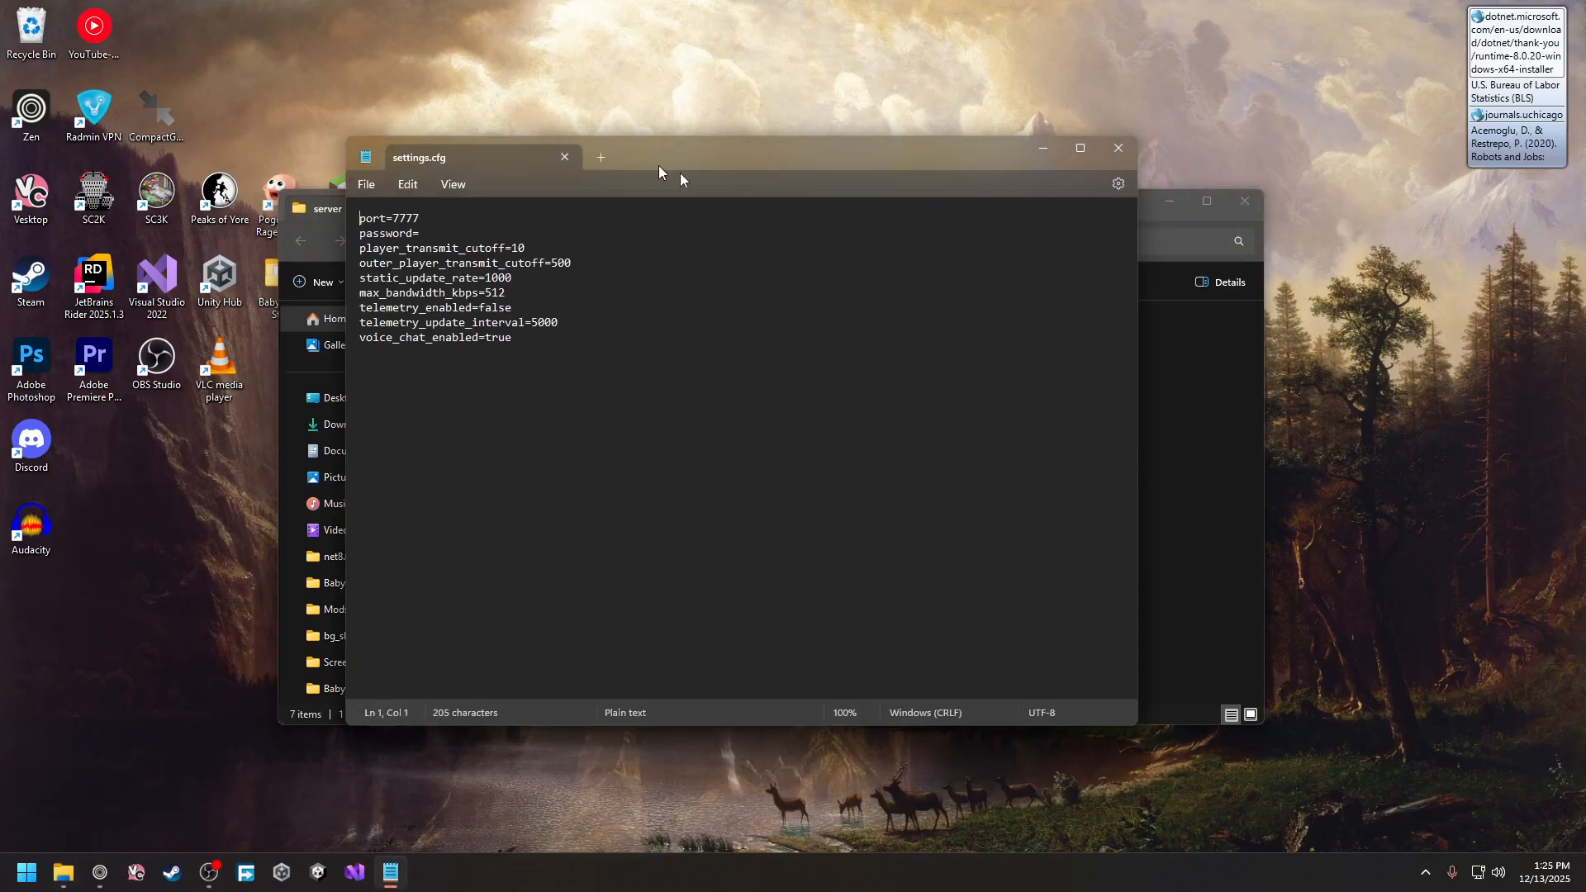
pyautogui.moveTo(641, 157); pyautogui.dragTo(731, 191)
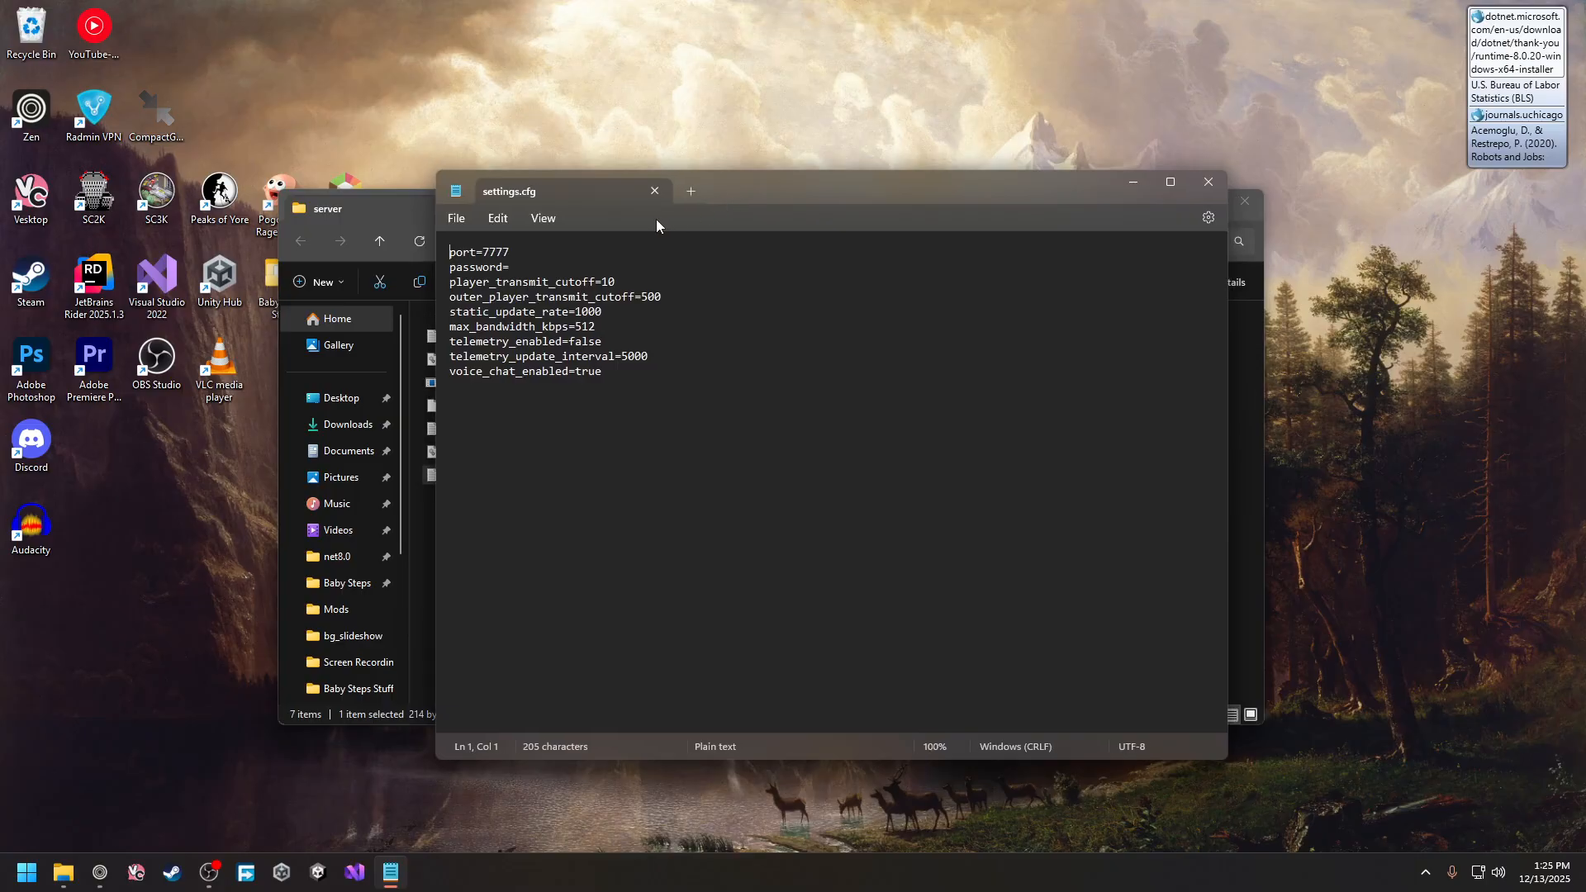
pyautogui.moveTo(542, 248); pyautogui.dragTo(481, 252)
pyautogui.click(506, 252)
pyautogui.press('Down')
pyautogui.write('babystepsiscool')
# Keep voice_chat_enabled=true and telemetry unchanged, then save and close settings.cfg
pyautogui.moveTo(649, 281); pyautogui.dragTo(699, 318)
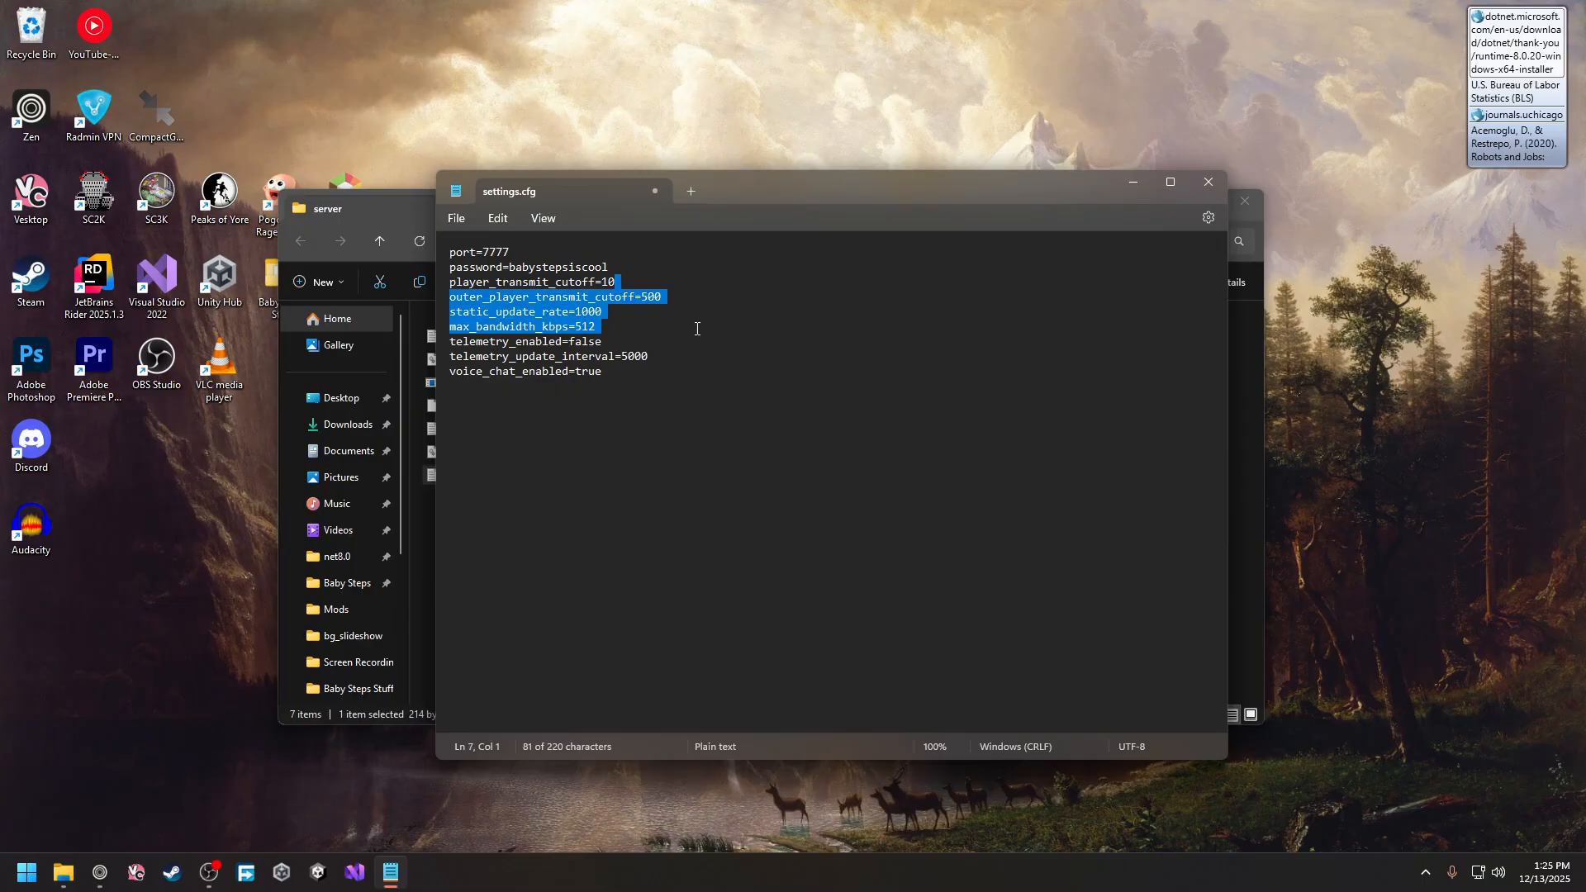
pyautogui.click(692, 339)
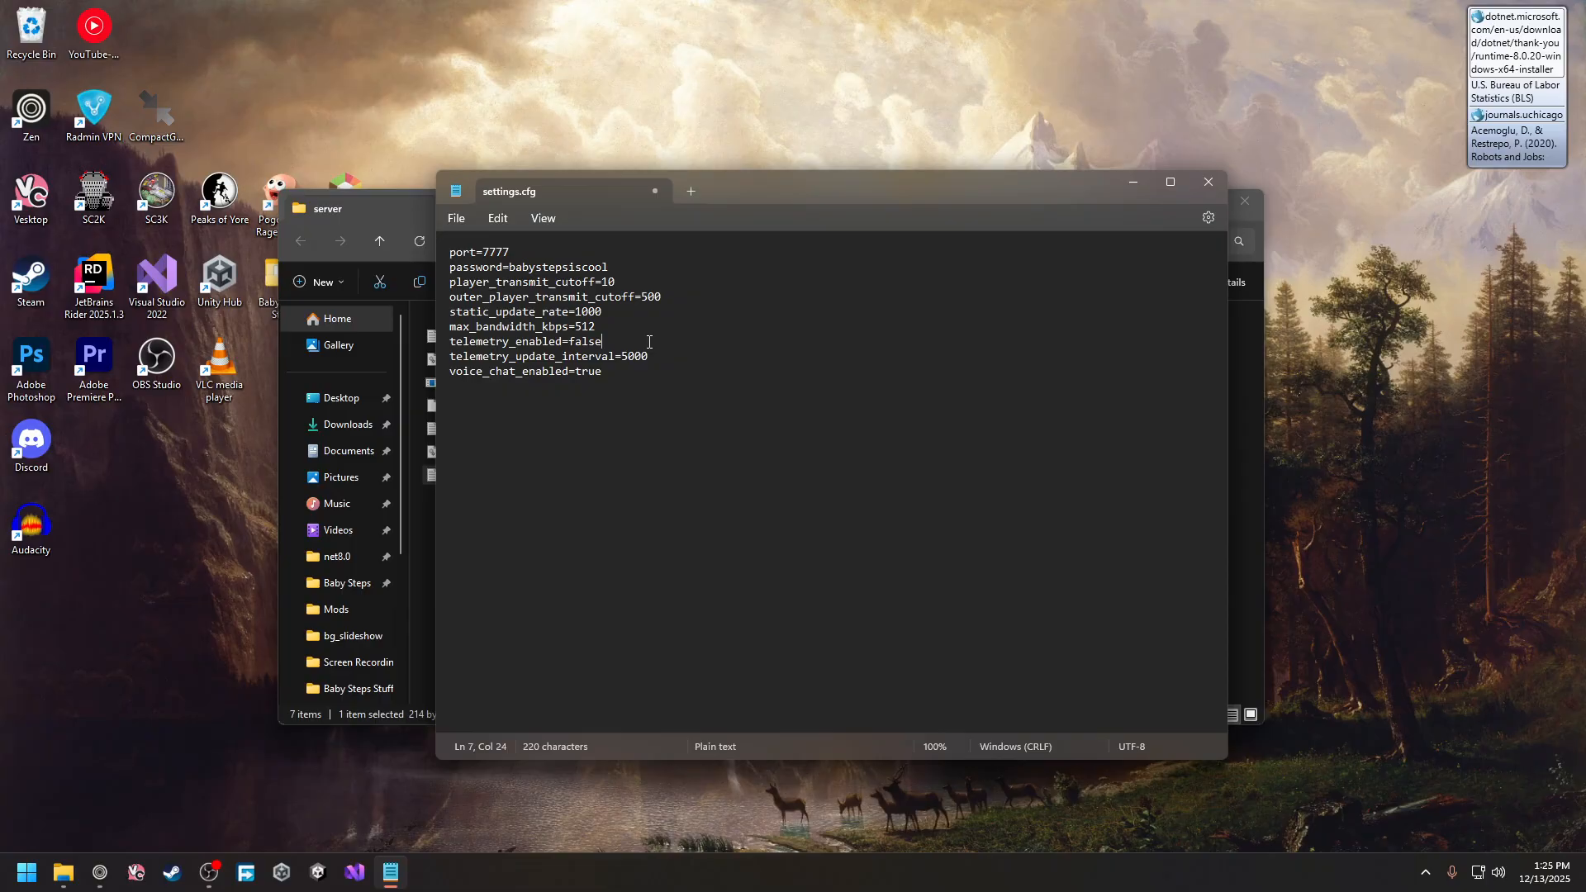
pyautogui.doubleClick(585, 341)
pyautogui.click(521, 341)
pyautogui.doubleClick(589, 372)
pyautogui.write('false')
pyautogui.press('BackSpace')
pyautogui.press('BackSpace')
pyautogui.press('BackSpace')
pyautogui.press('BackSpace')
pyautogui.press('BackSpace')
pyautogui.write('true')
pyautogui.moveTo(741, 205); pyautogui.dragTo(691, 234)
pyautogui.click(602, 220)
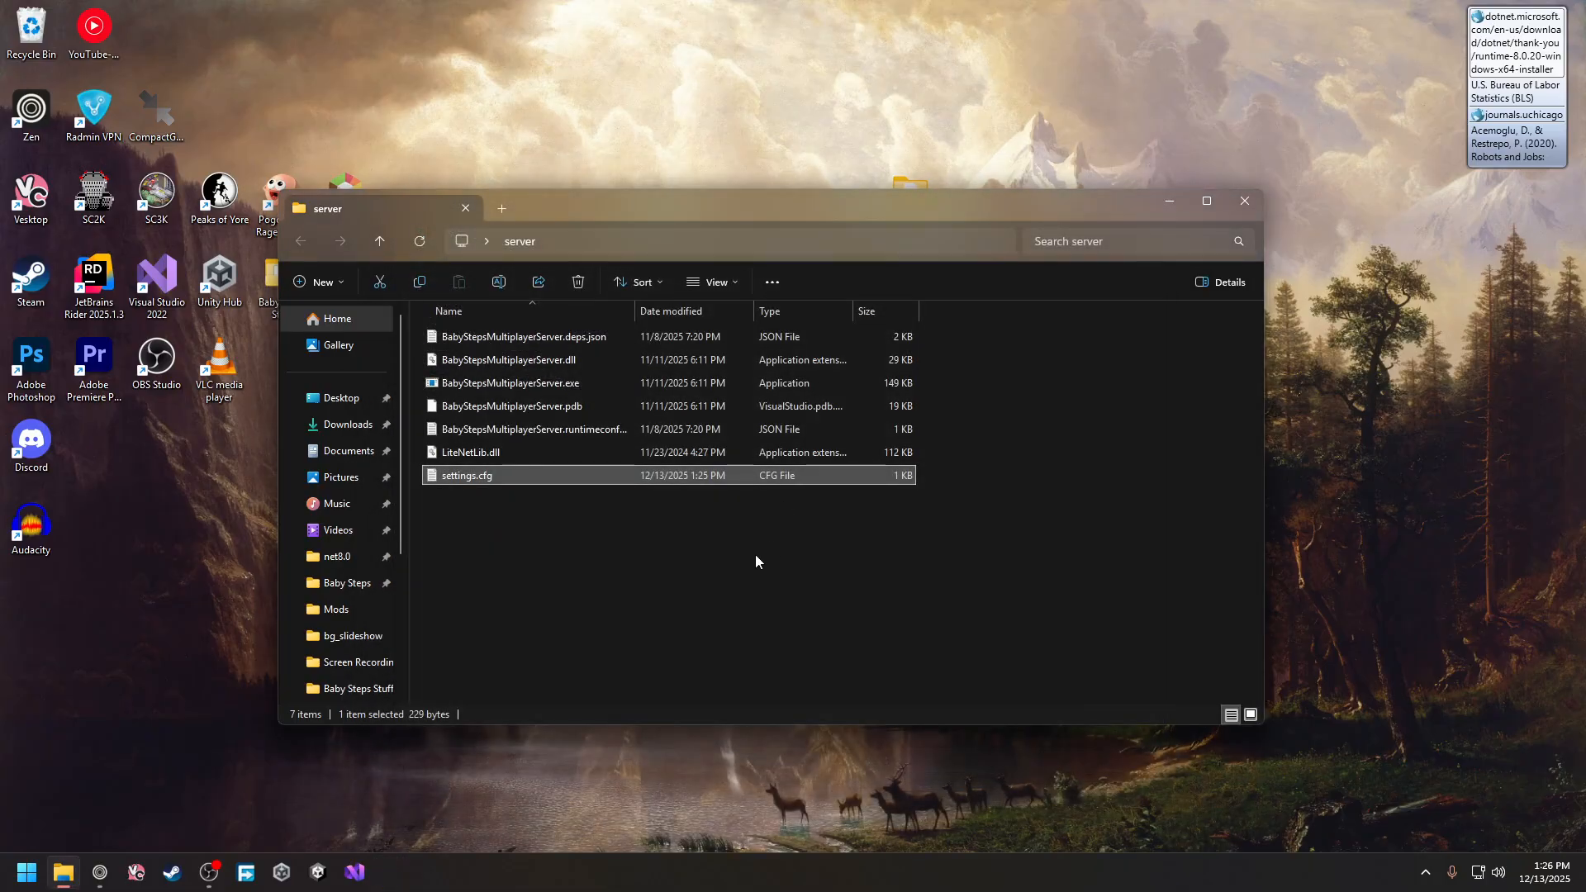
# Relaunch the password-protected server on UDP port 7777 and bring the browser forward
pyautogui.doubleClick(547, 382)
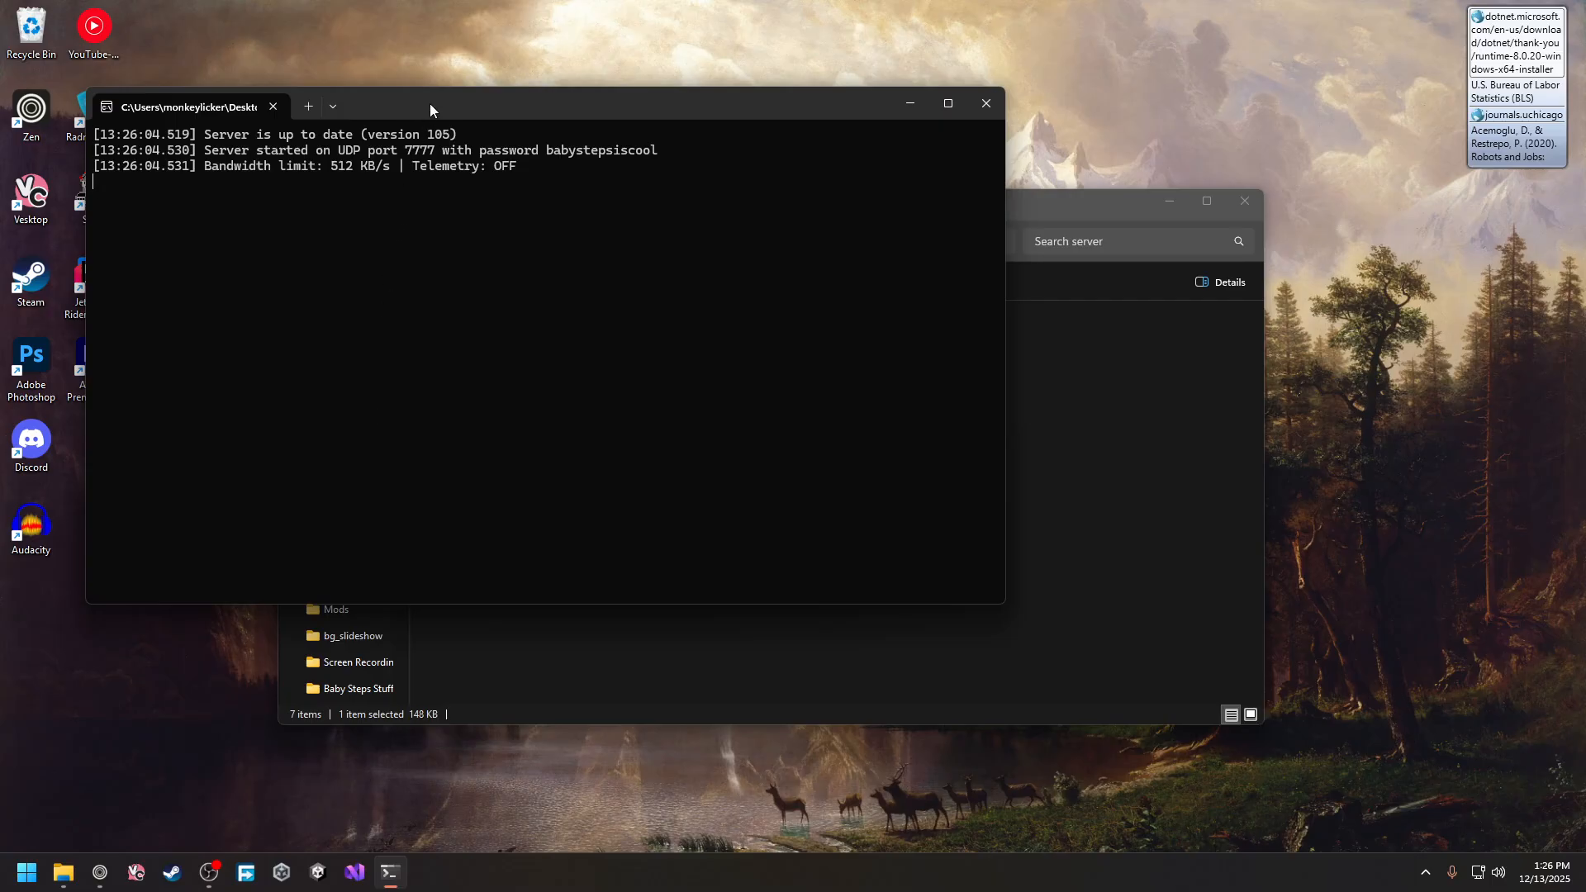
pyautogui.moveTo(429, 102); pyautogui.dragTo(703, 103)
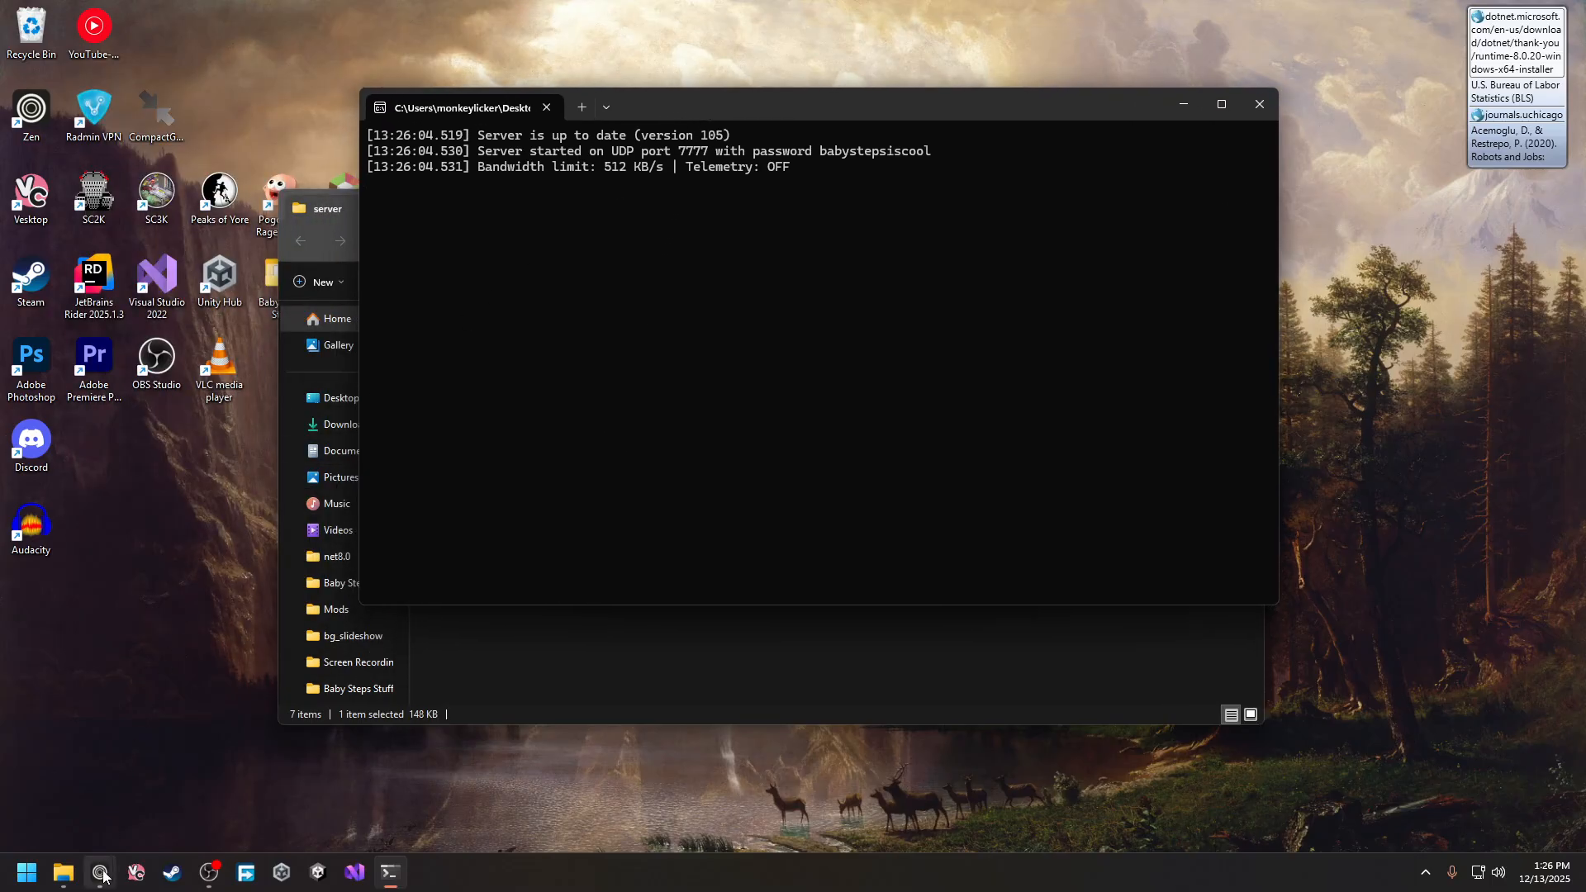
pyautogui.moveTo(103, 876)
pyautogui.click(281, 784)
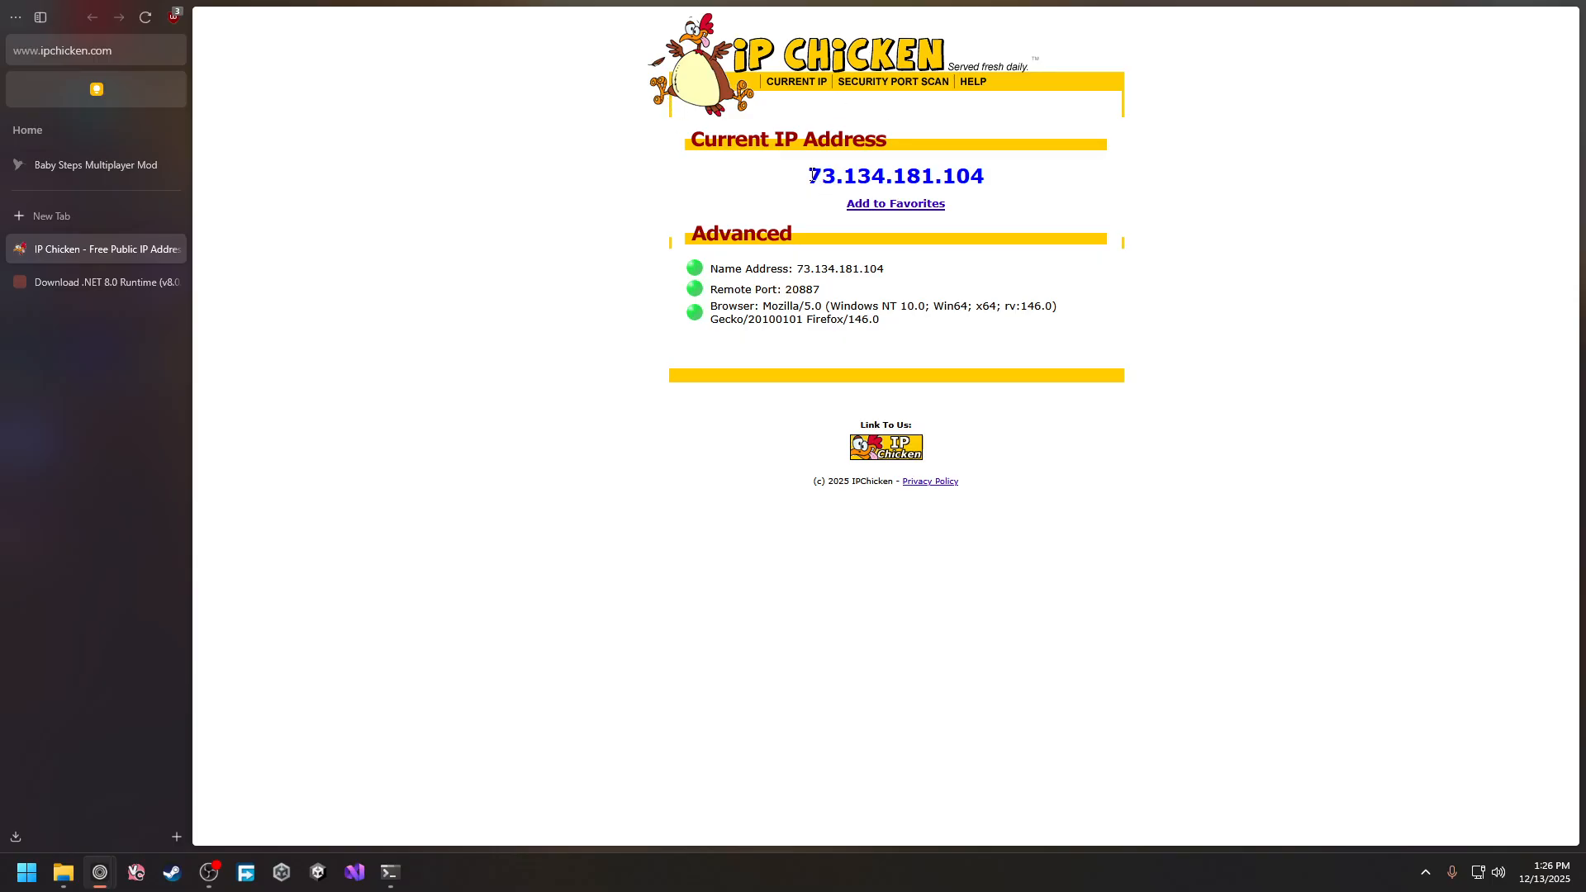
# Select the public IP on IP Chicken, then switch to the Command Prompt showing ipconfig
pyautogui.moveTo(810, 175); pyautogui.dragTo(999, 177)
pyautogui.click(1004, 179)
pyautogui.moveTo(813, 166); pyautogui.dragTo(981, 168)
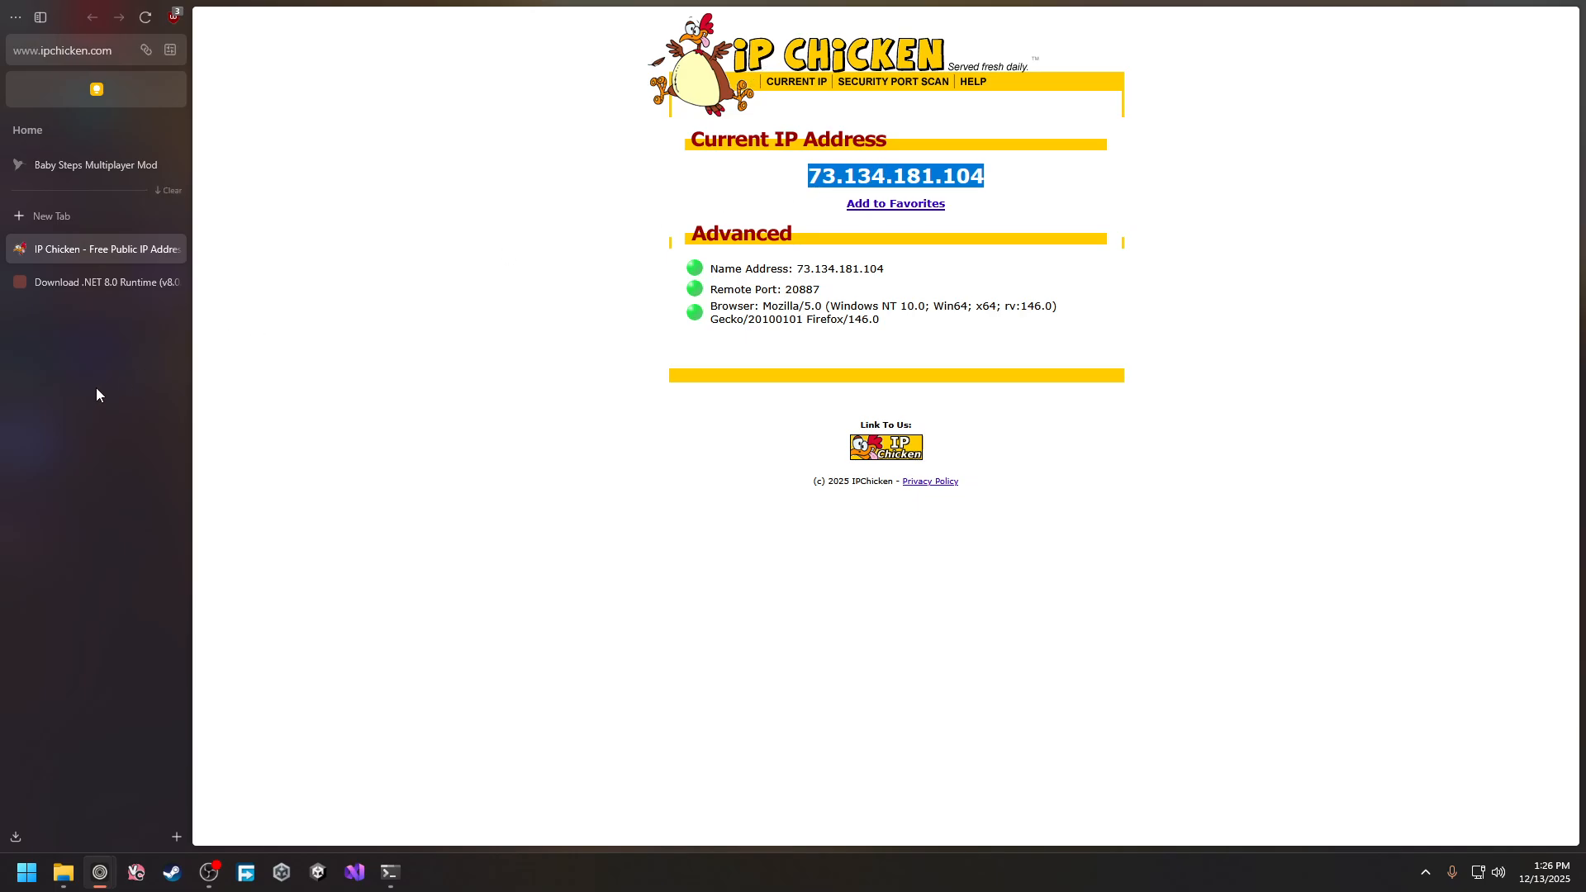
pyautogui.hotkey('alt', 'Tab')
pyautogui.moveTo(444, 132); pyautogui.dragTo(581, 276)
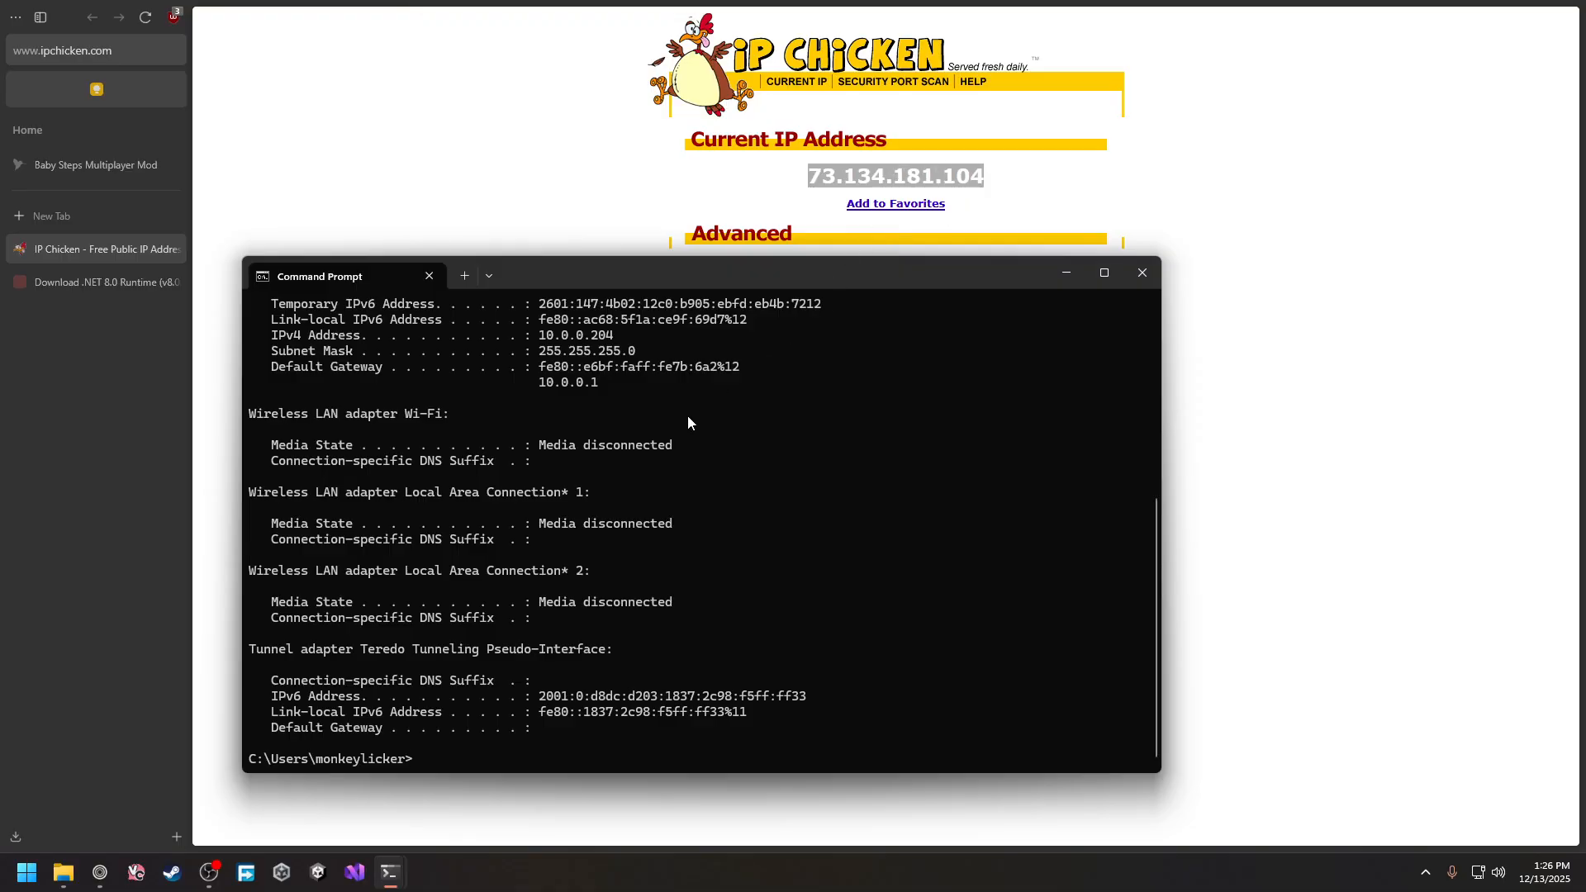
# Copy the Ethernet IPv4 address 10.0.0.204 from ipconfig and close Command Prompt
pyautogui.scroll(7, 689, 422)
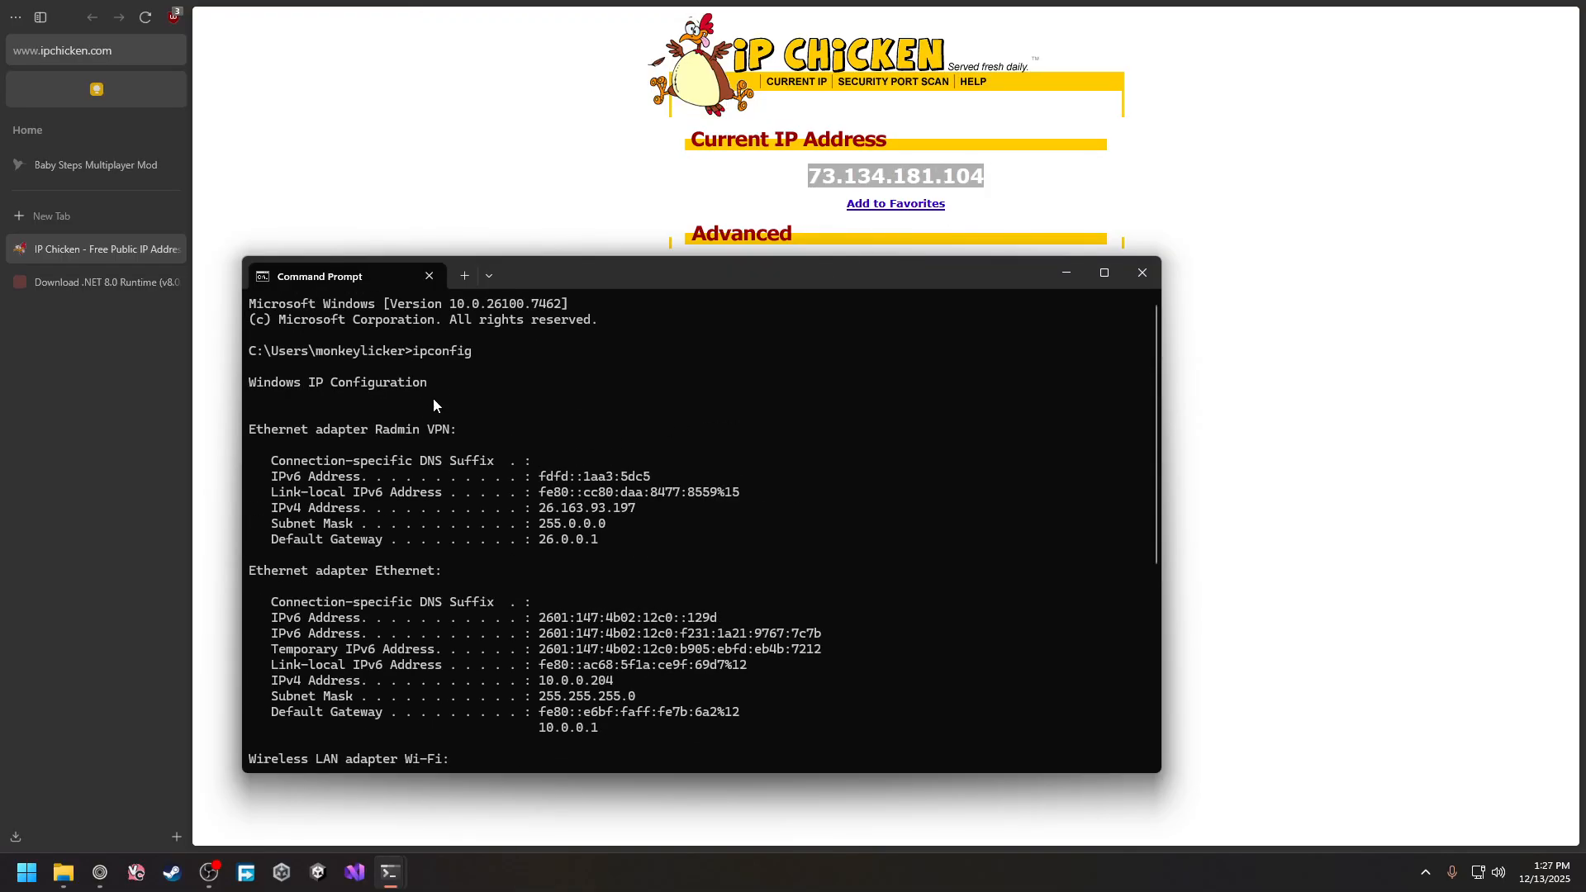
pyautogui.moveTo(530, 276); pyautogui.dragTo(533, 227)
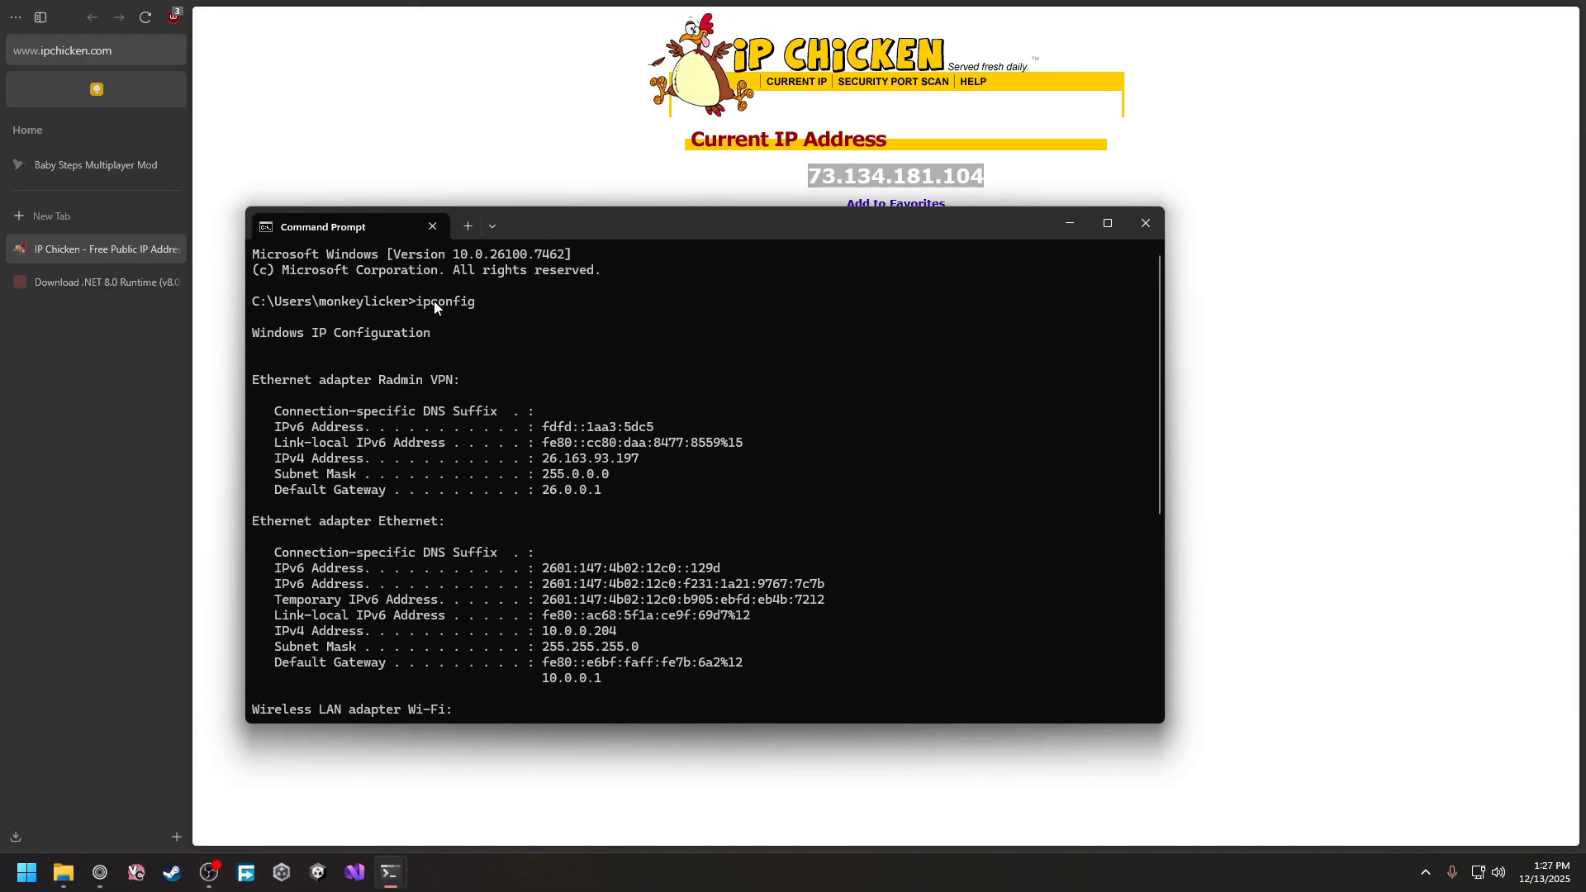
pyautogui.scroll(-3, 434, 307)
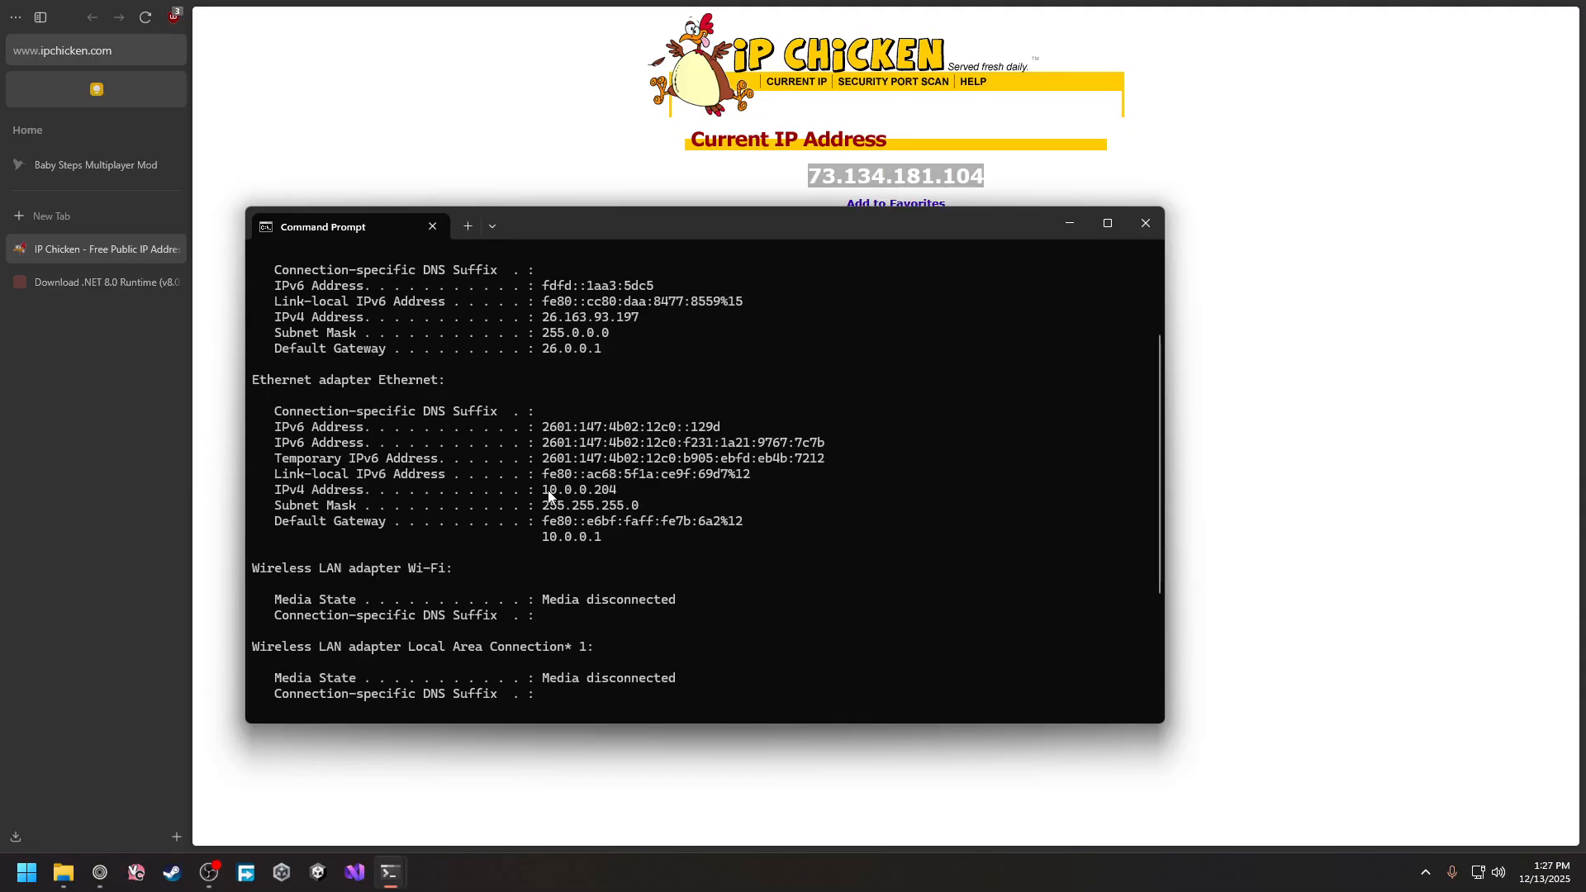
pyautogui.moveTo(546, 494); pyautogui.dragTo(616, 493)
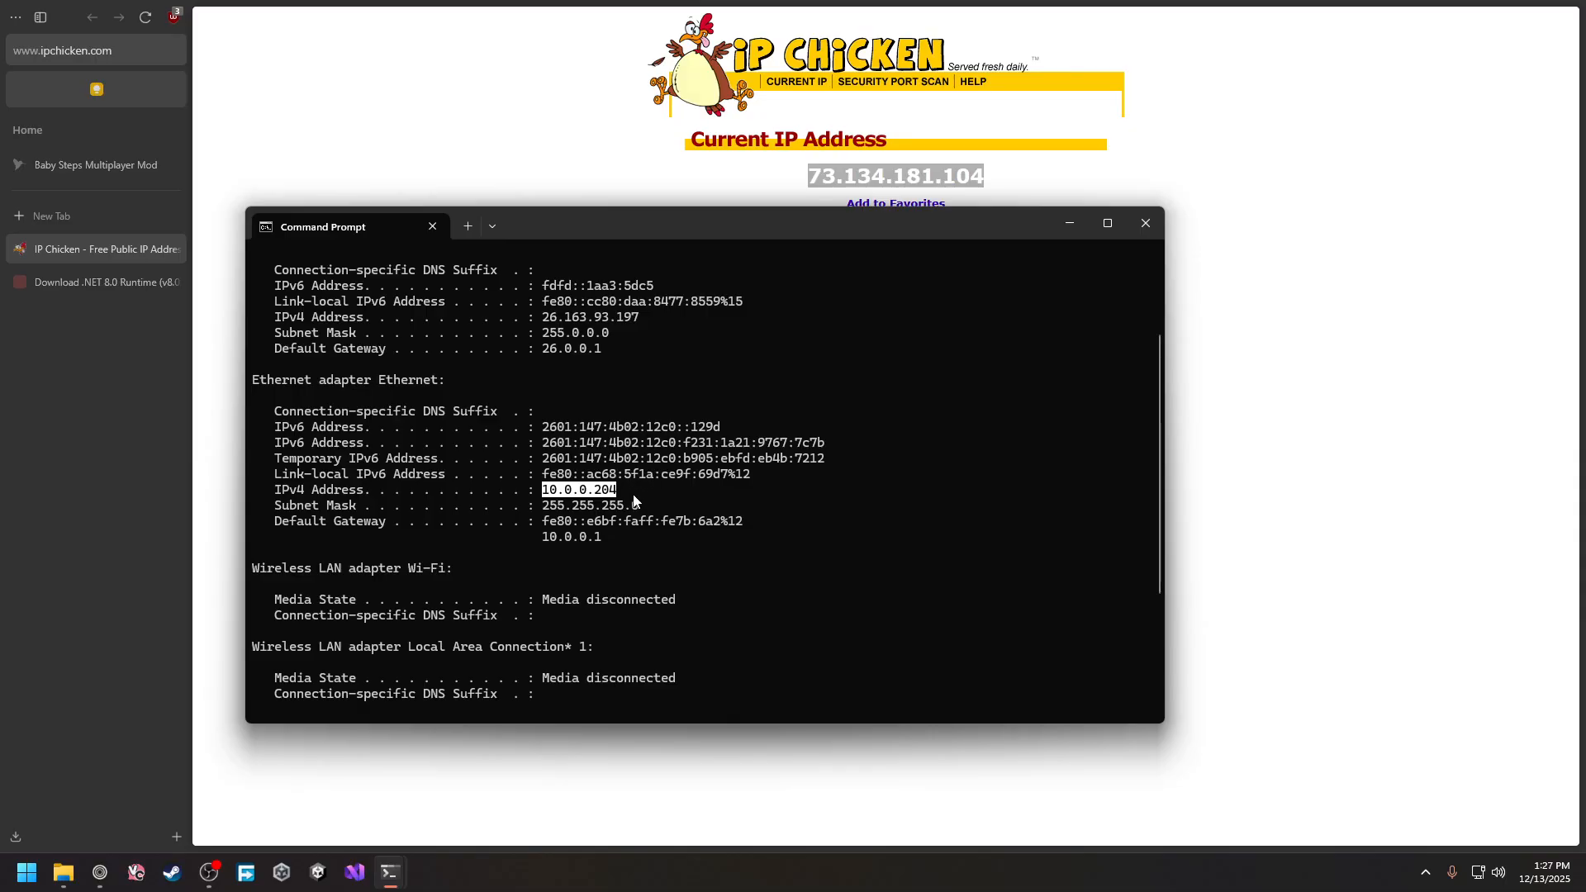
pyautogui.rightClick(637, 484)
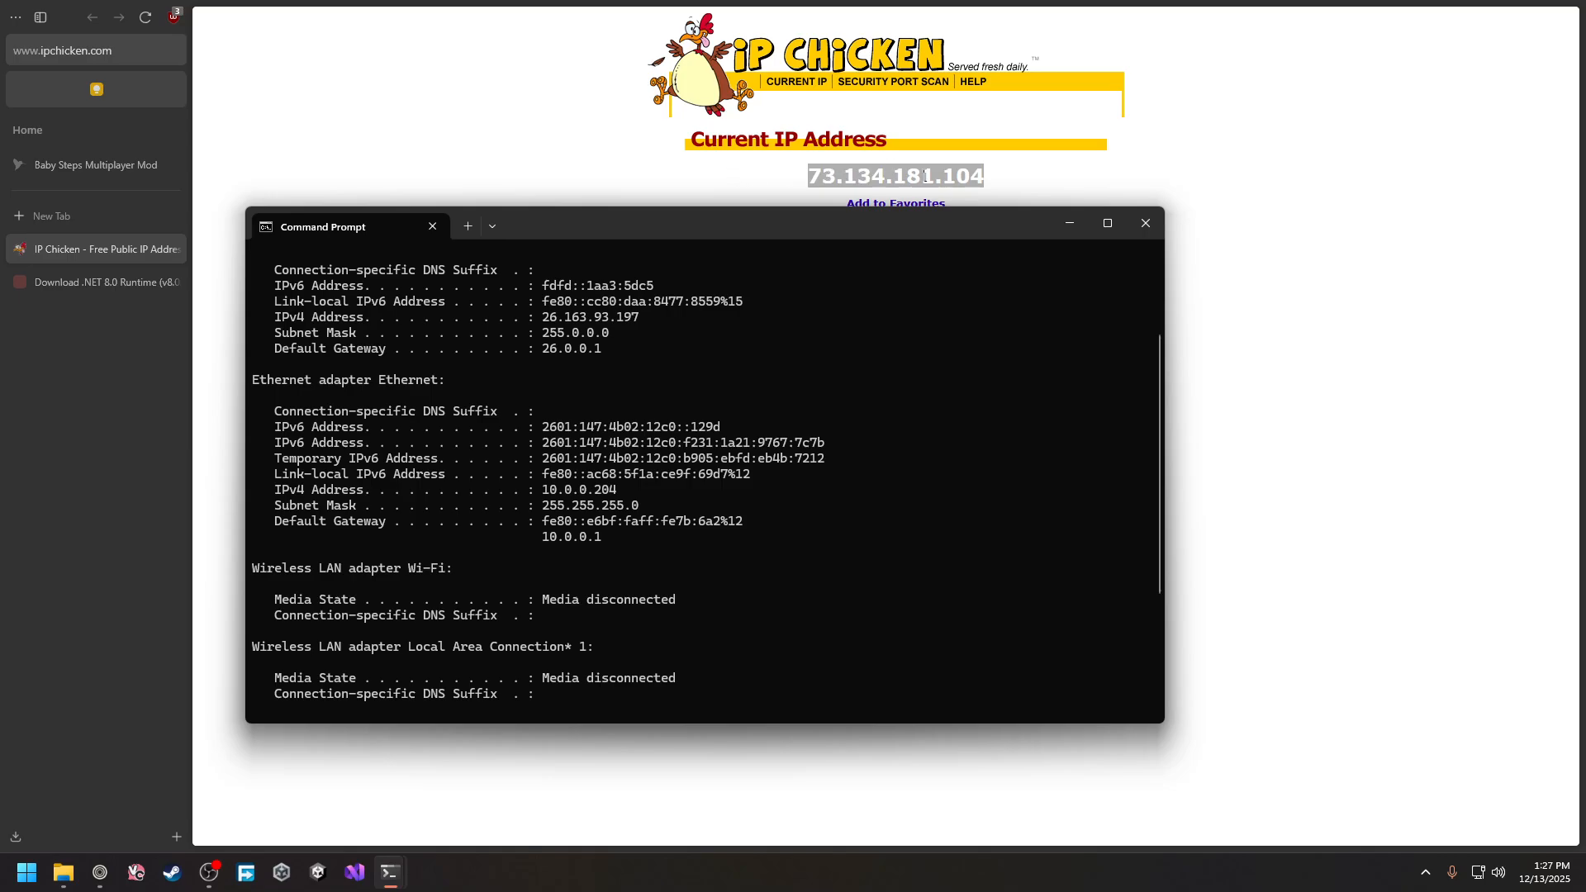
pyautogui.click(1146, 223)
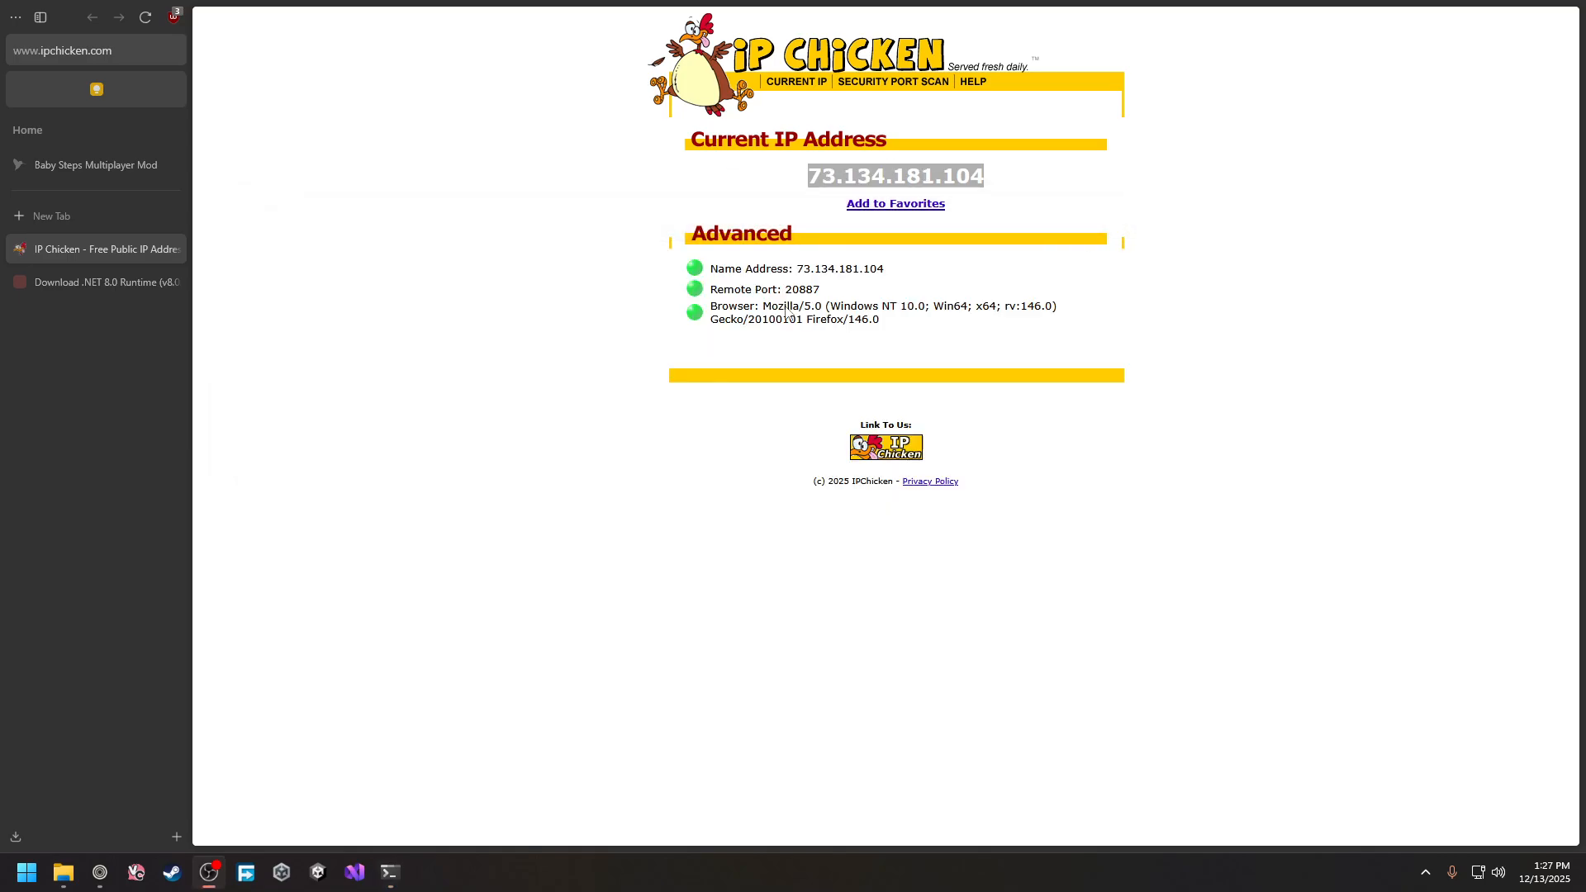
# Close the IP Chicken tab and the Download .NET 8.0 Runtime tab from the sidebar
pyautogui.click(573, 304)
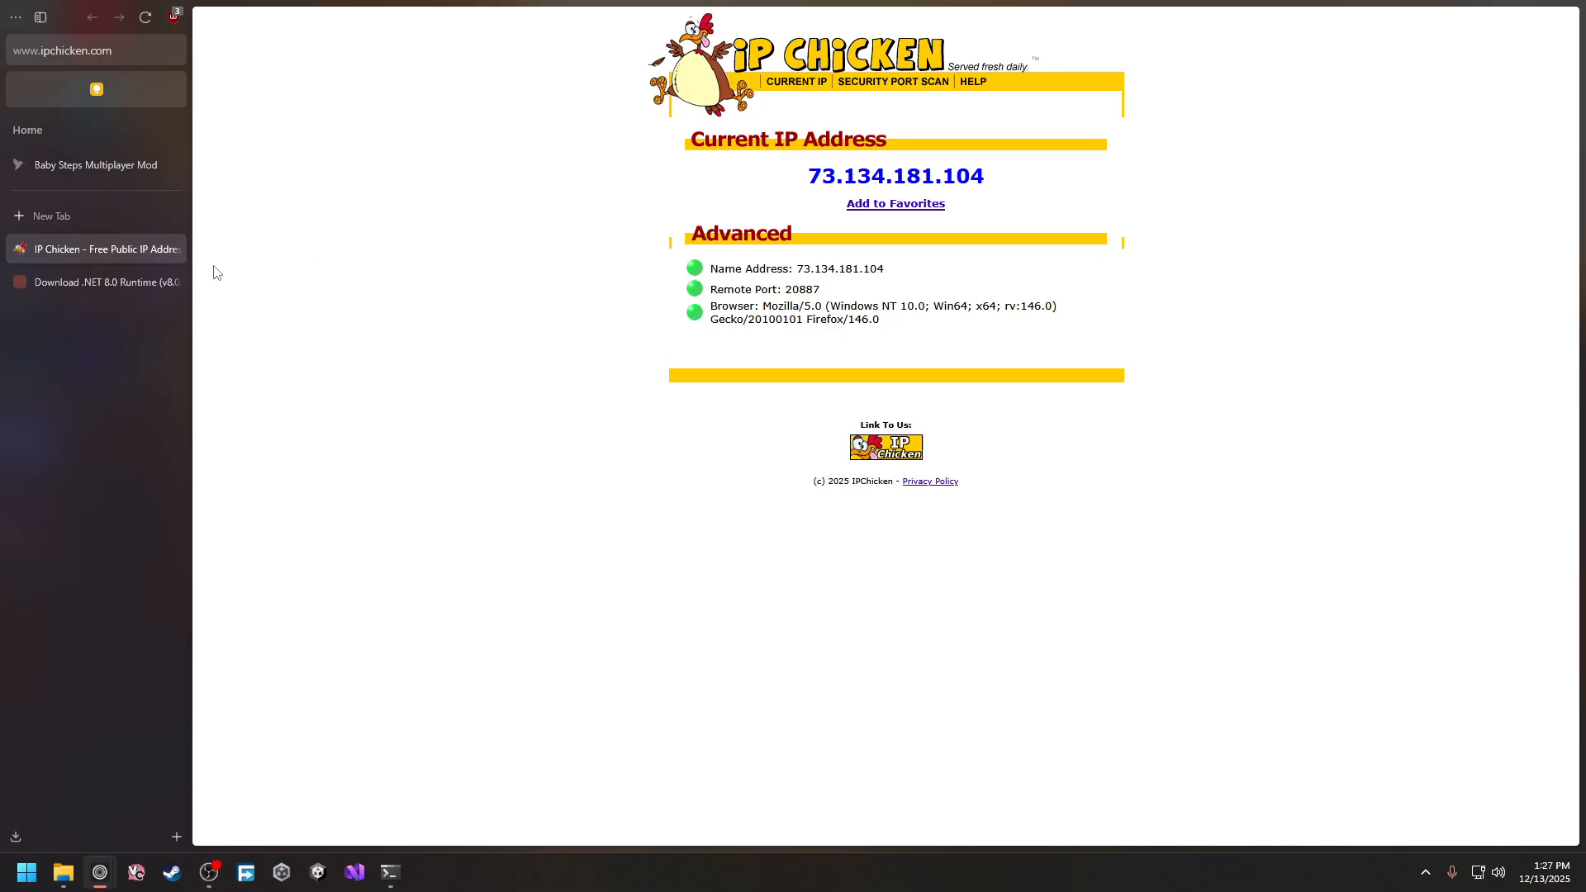
pyautogui.click(172, 250)
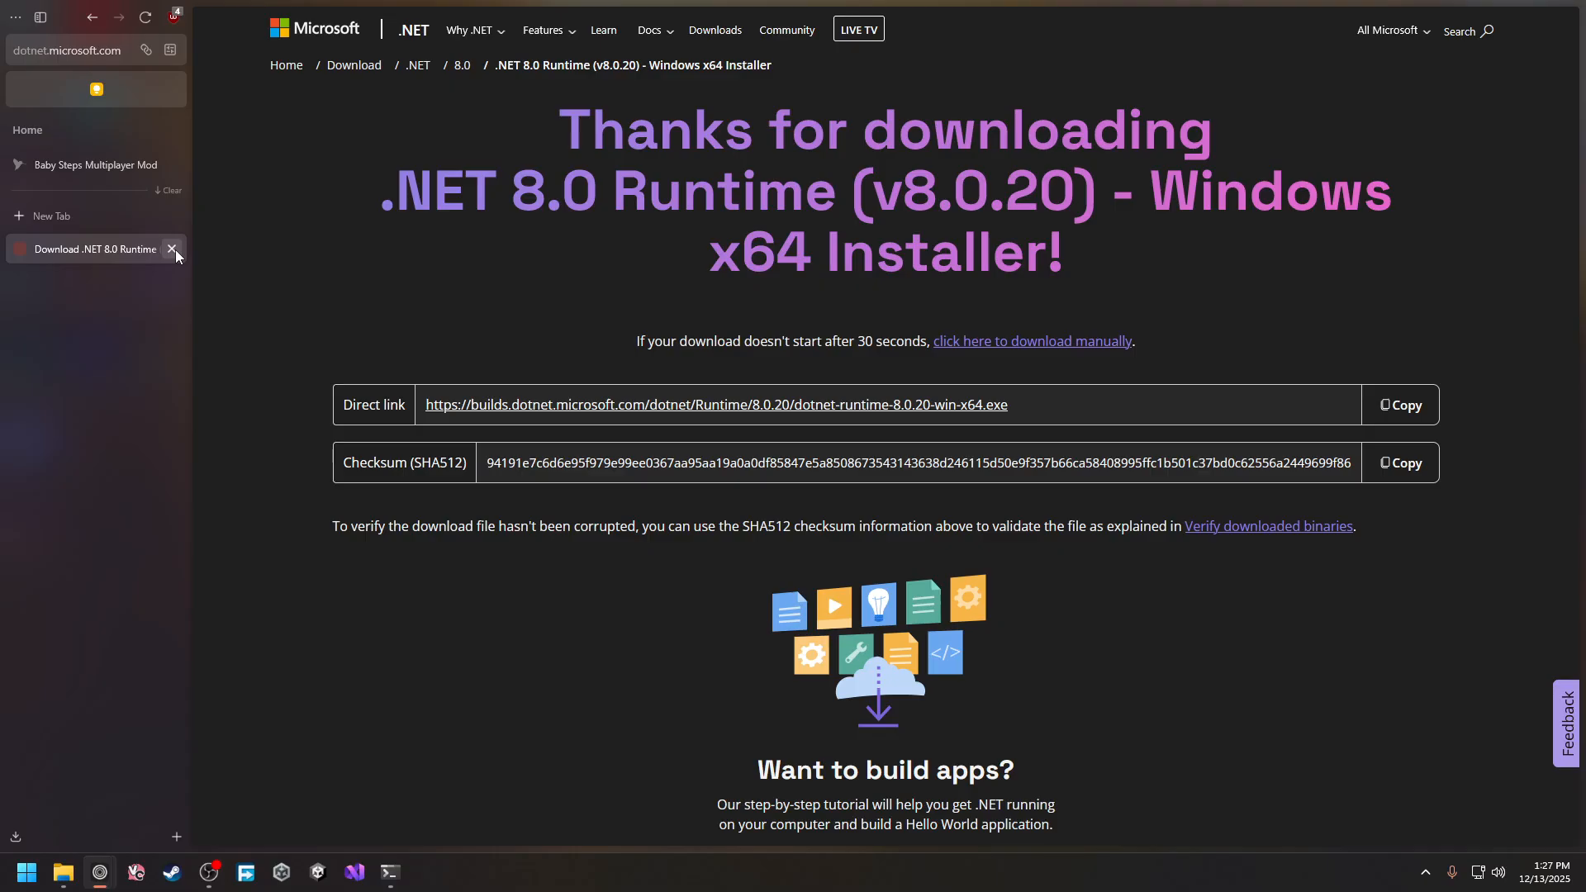
pyautogui.click(173, 250)
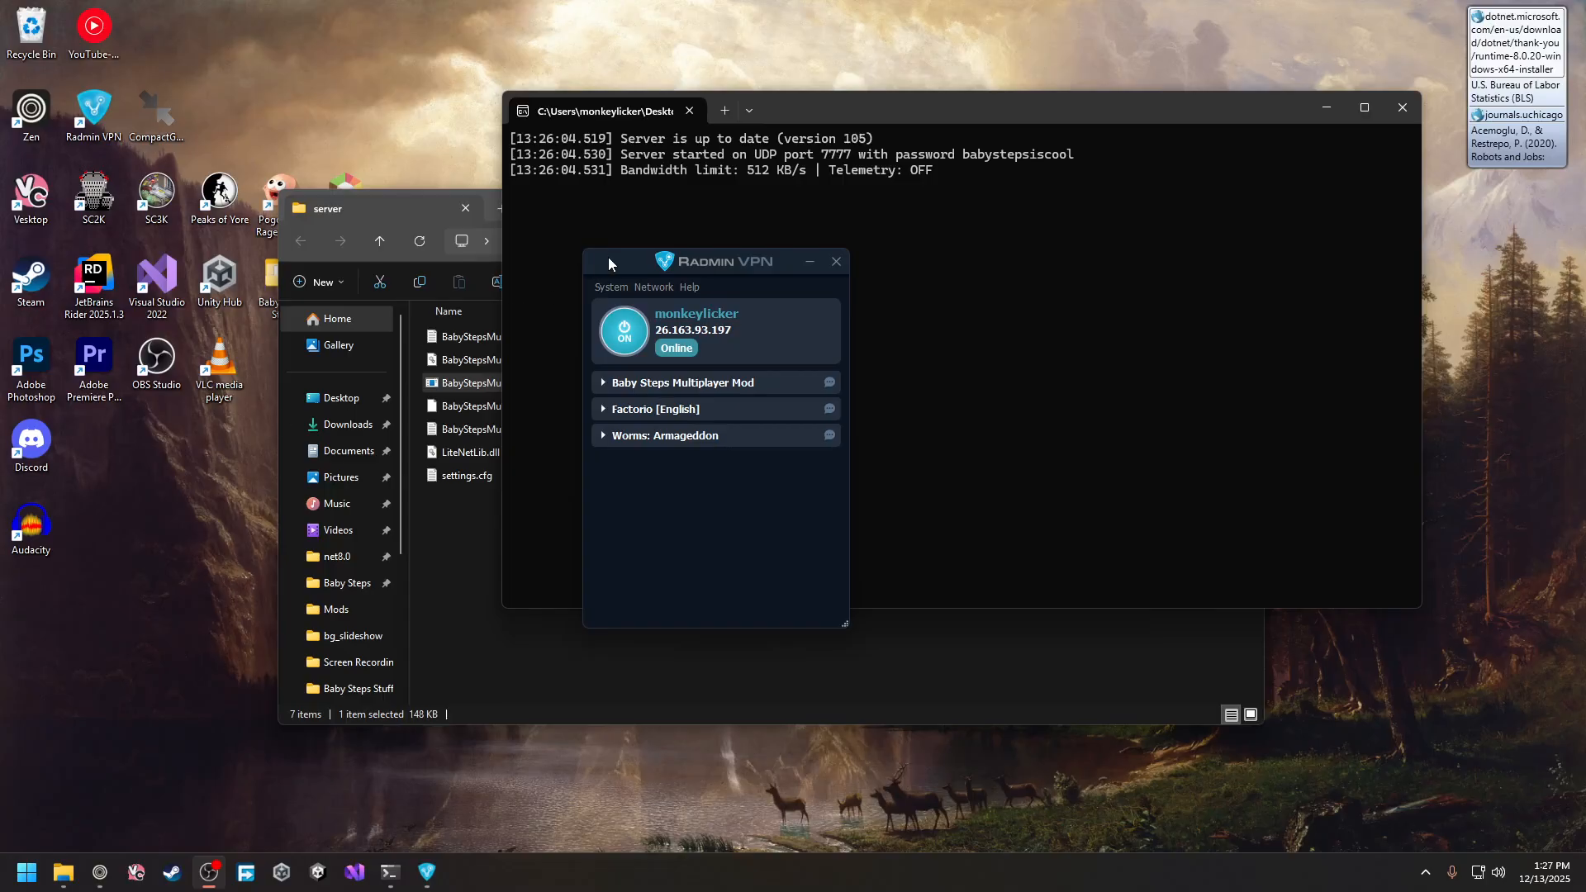
pyautogui.moveTo(606, 262); pyautogui.dragTo(579, 225)
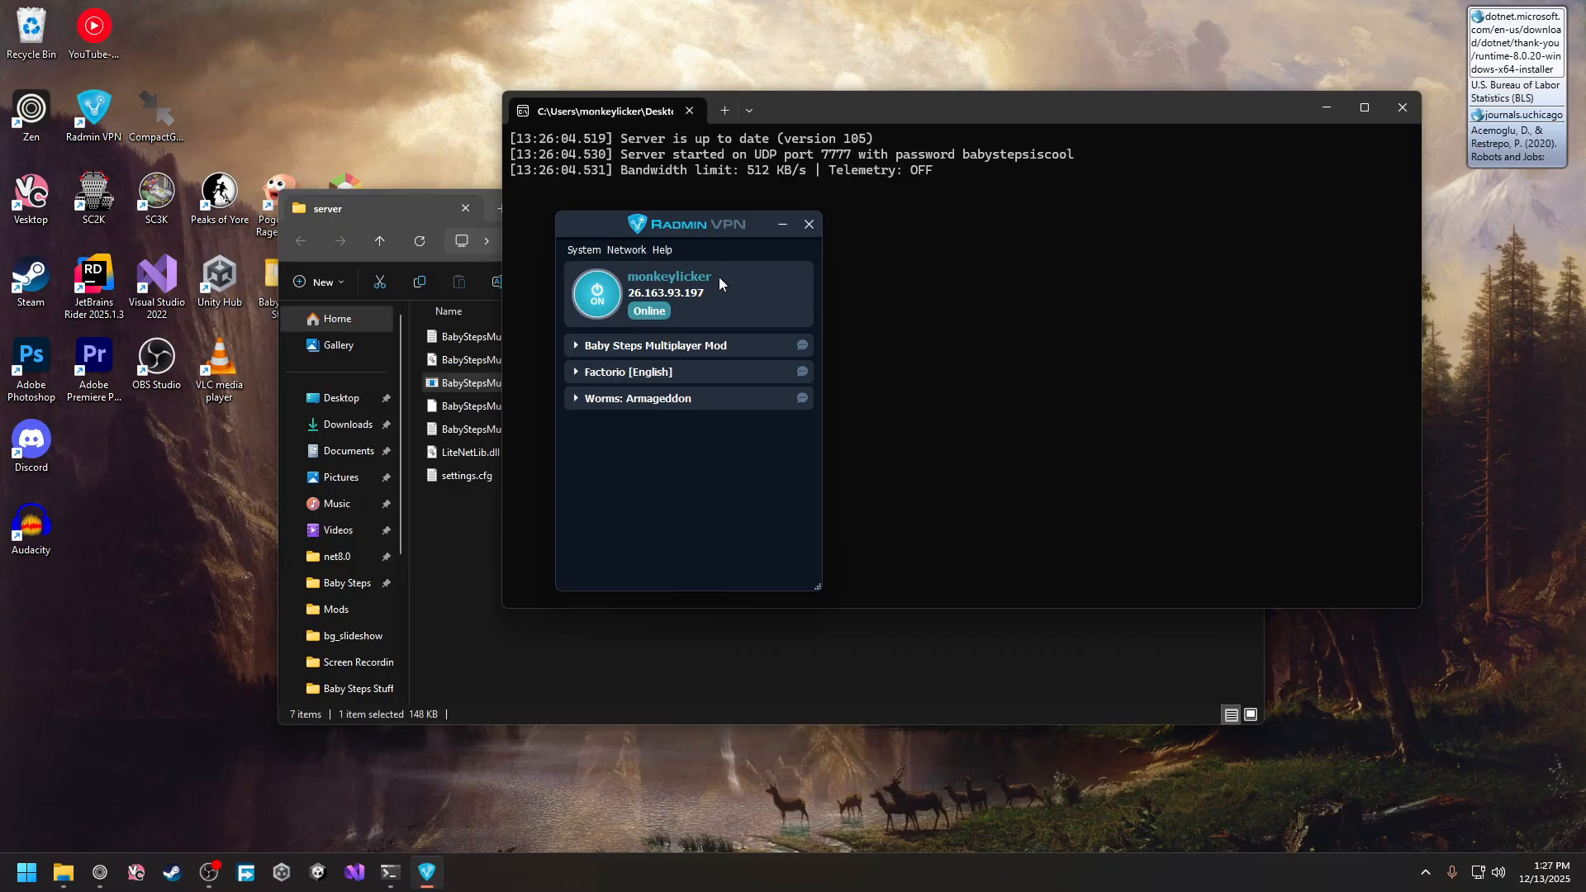
pyautogui.moveTo(618, 221)
pyautogui.mouseDown()
pyautogui.moveTo(668, 215)
pyautogui.moveTo(622, 211)
pyautogui.mouseUp()
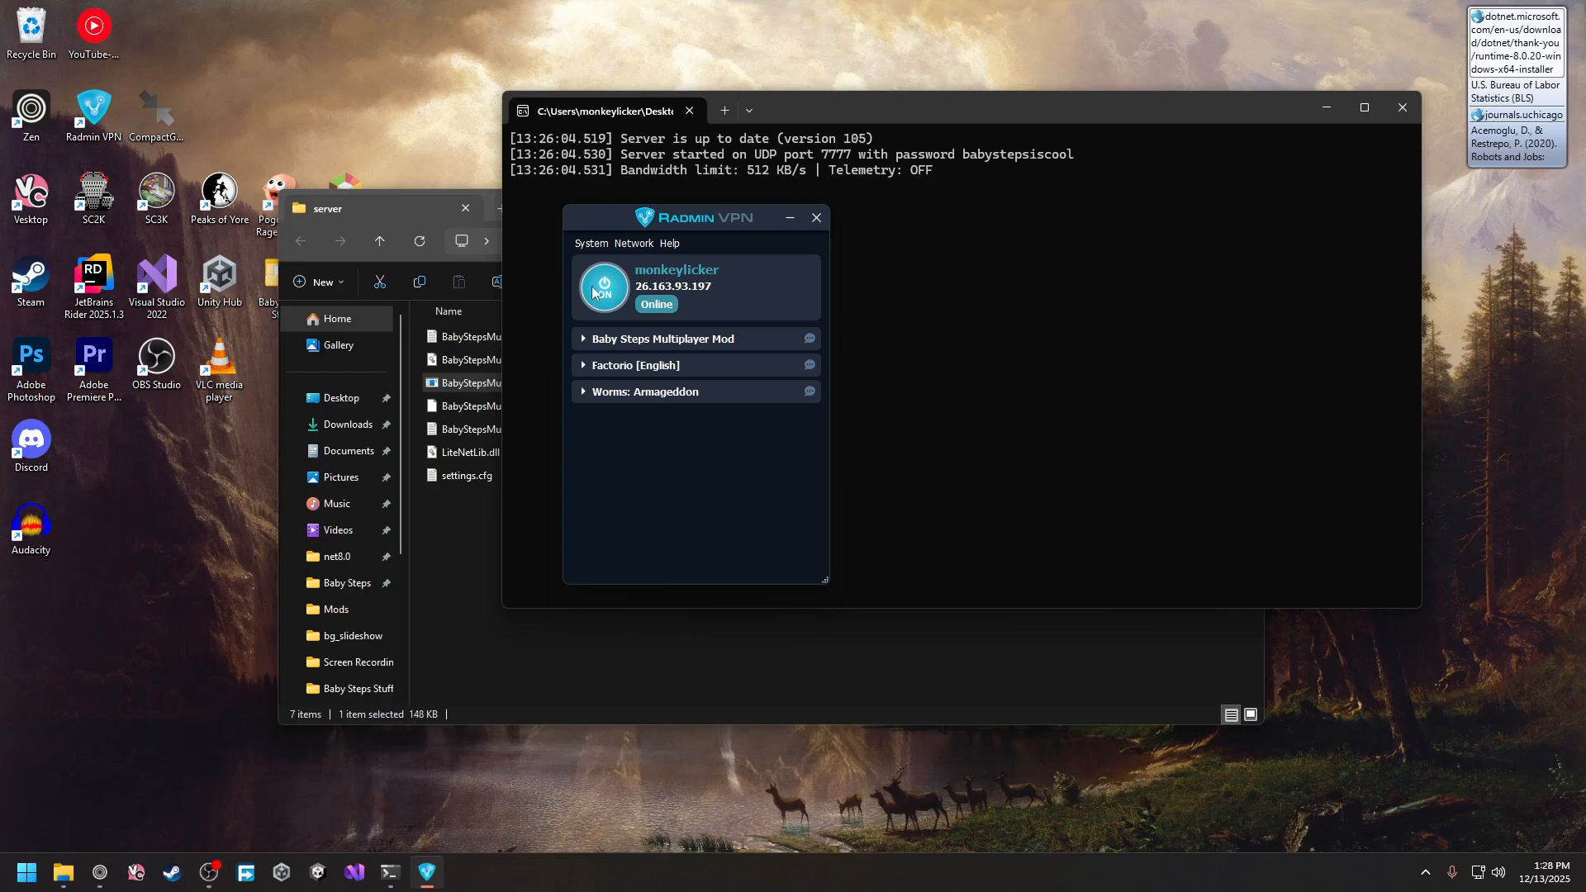
pyautogui.moveTo(635, 286); pyautogui.dragTo(710, 287)
pyautogui.click(724, 286)
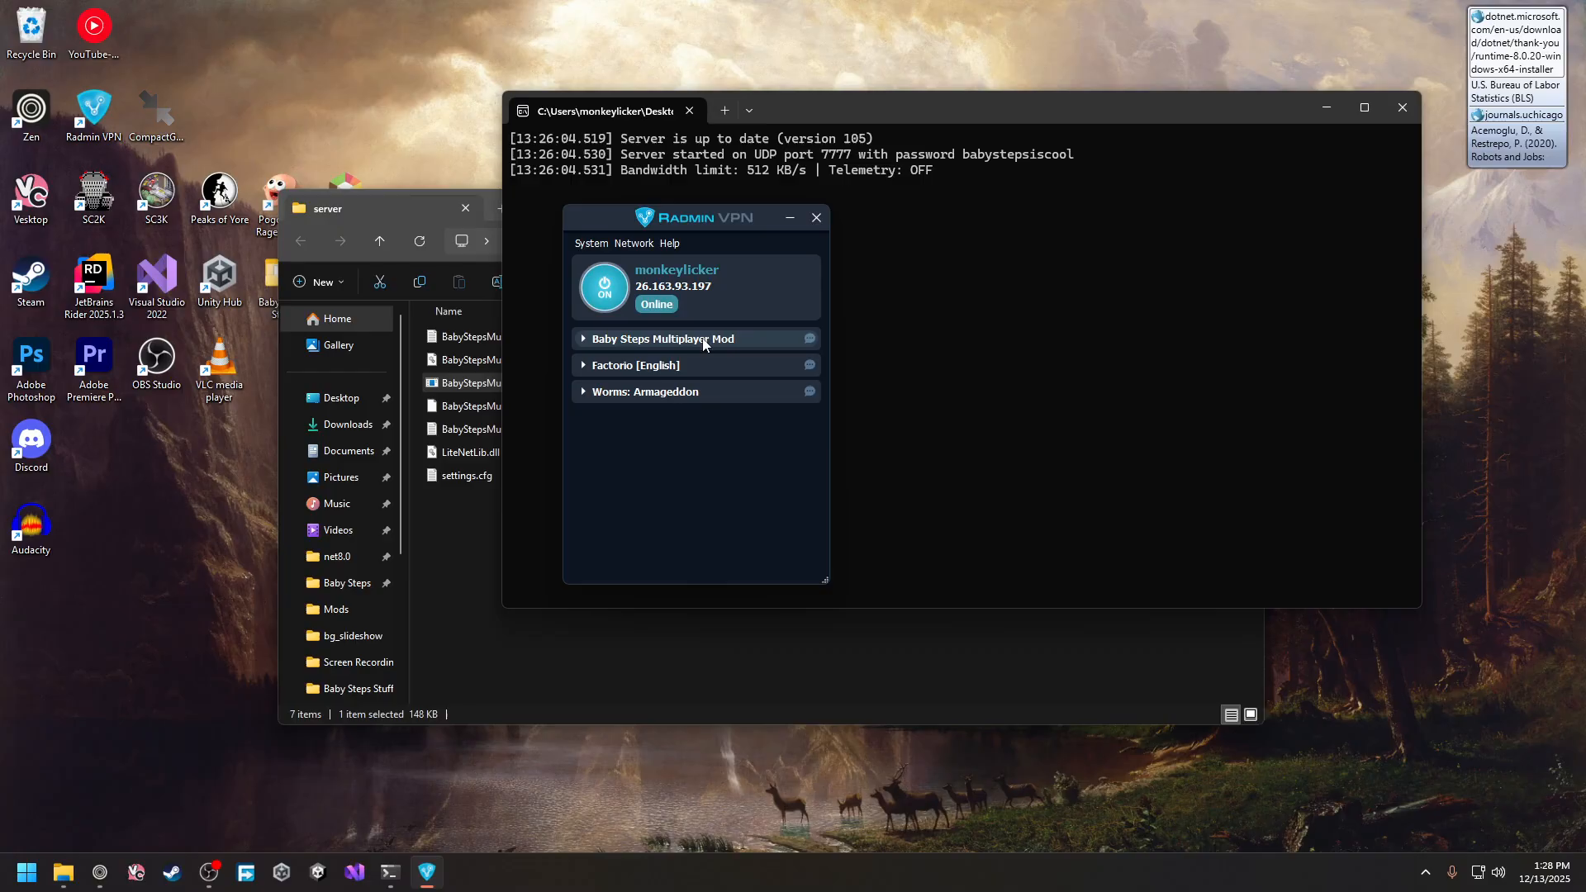
pyautogui.click(634, 244)
# Create a Radmin VPN network named 'testnetworkfake', protected by a password entered twice
pyautogui.click(640, 261)
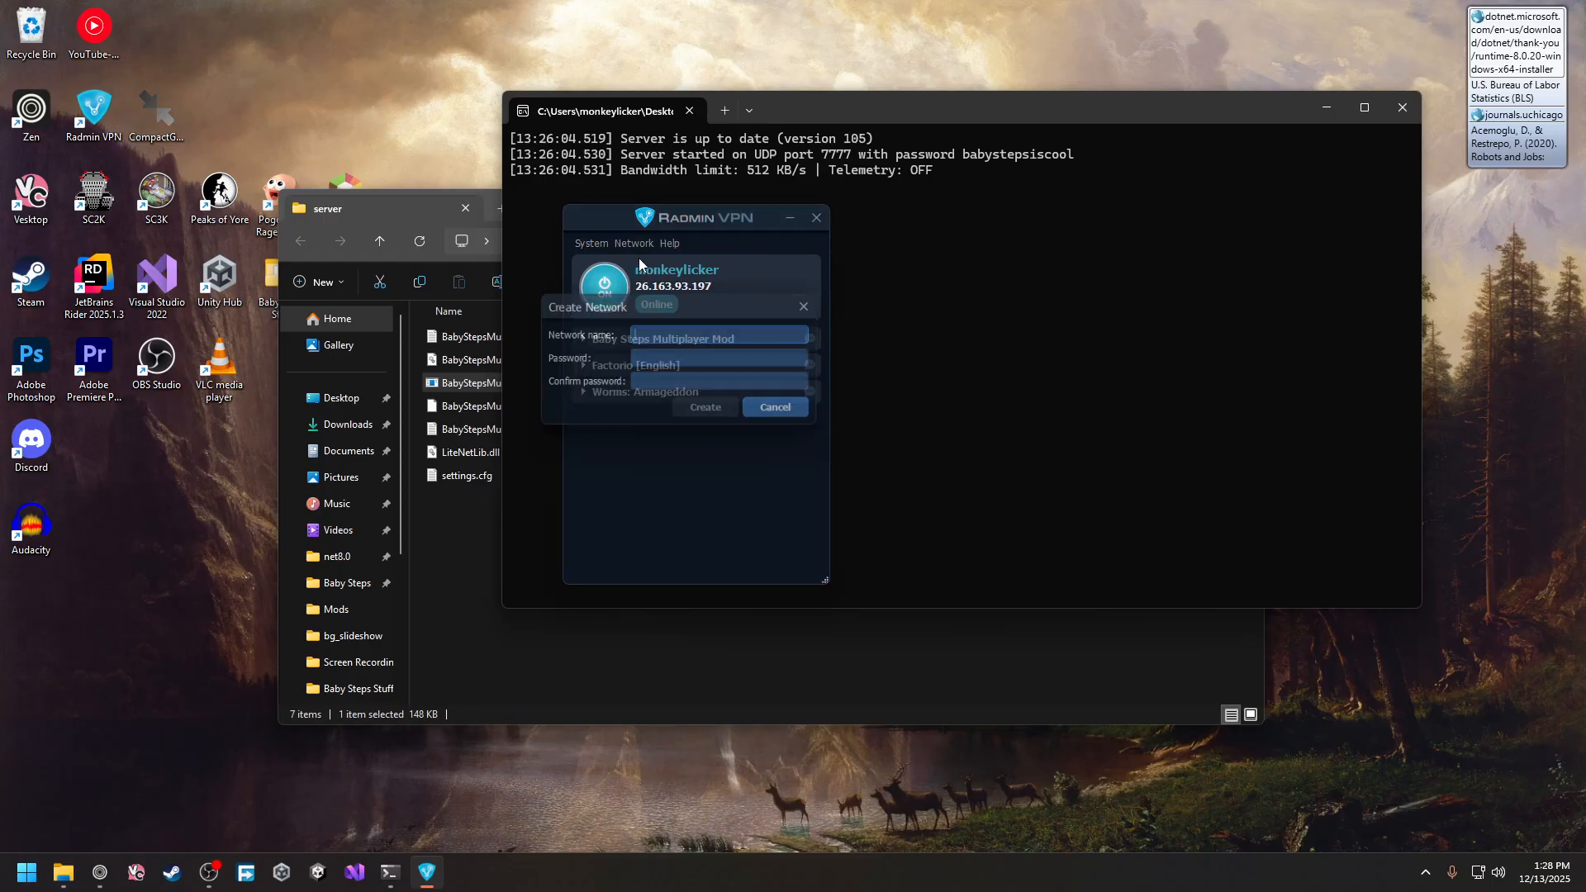
pyautogui.moveTo(656, 305); pyautogui.dragTo(691, 350)
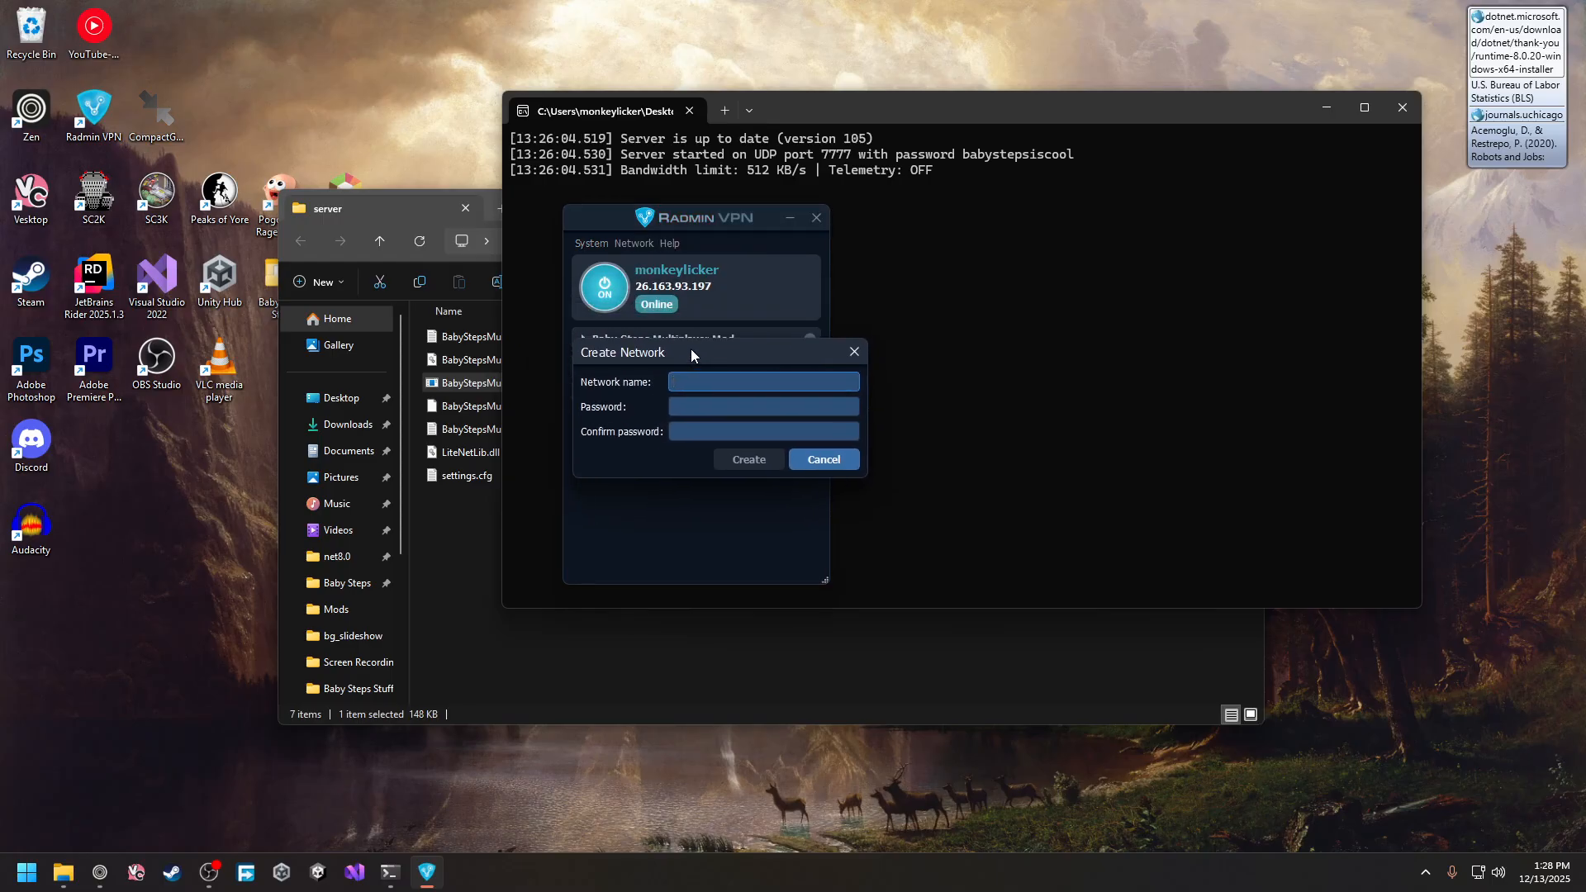
pyautogui.write('testnetworkfake')
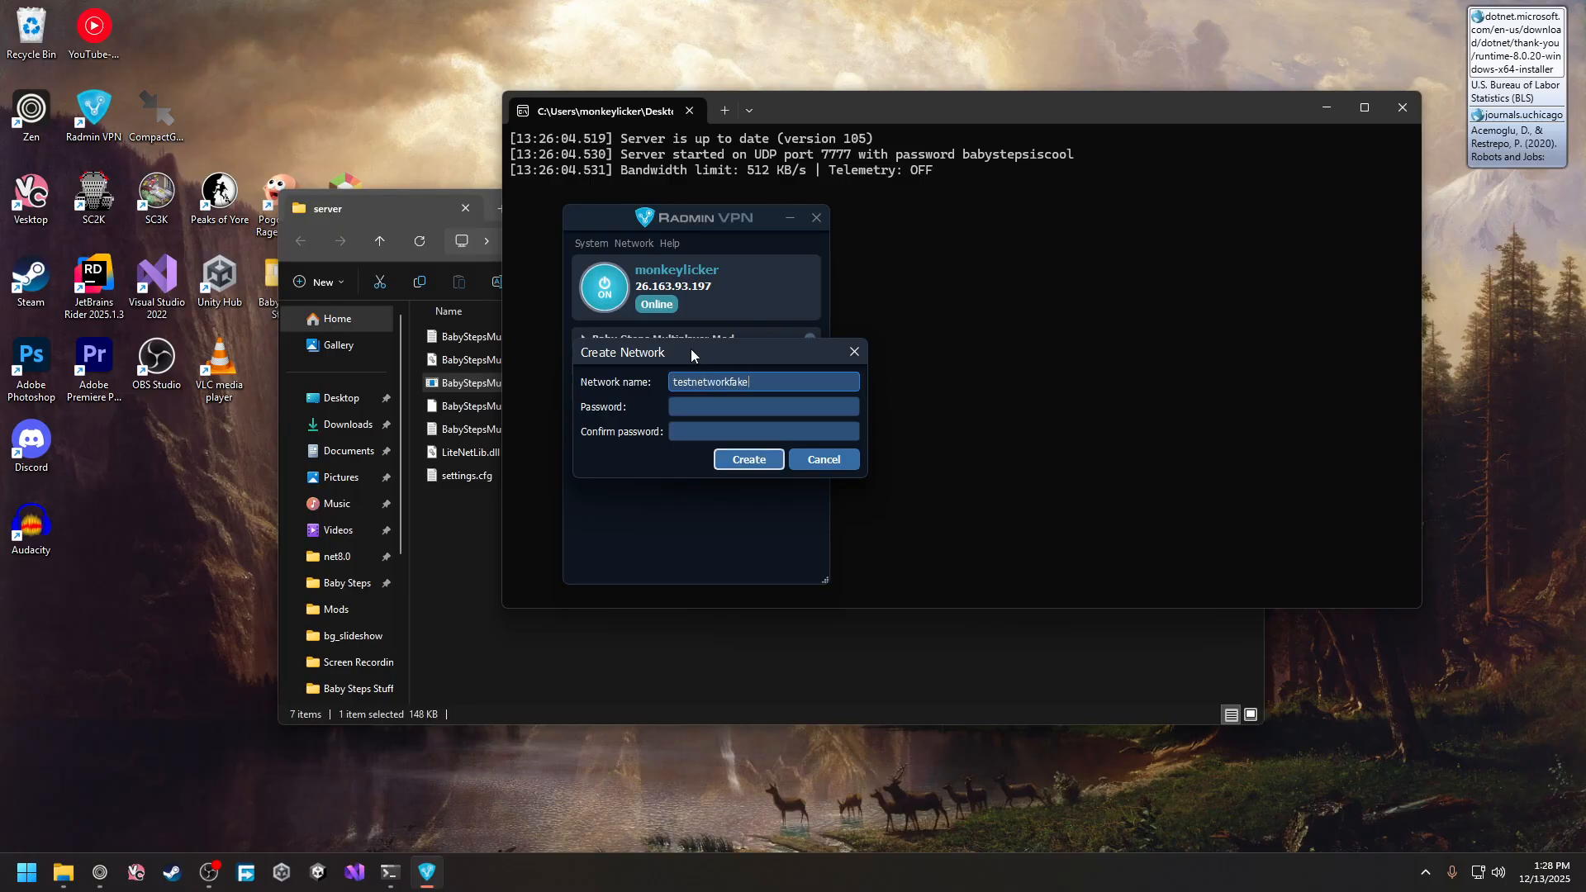
pyautogui.click(703, 407)
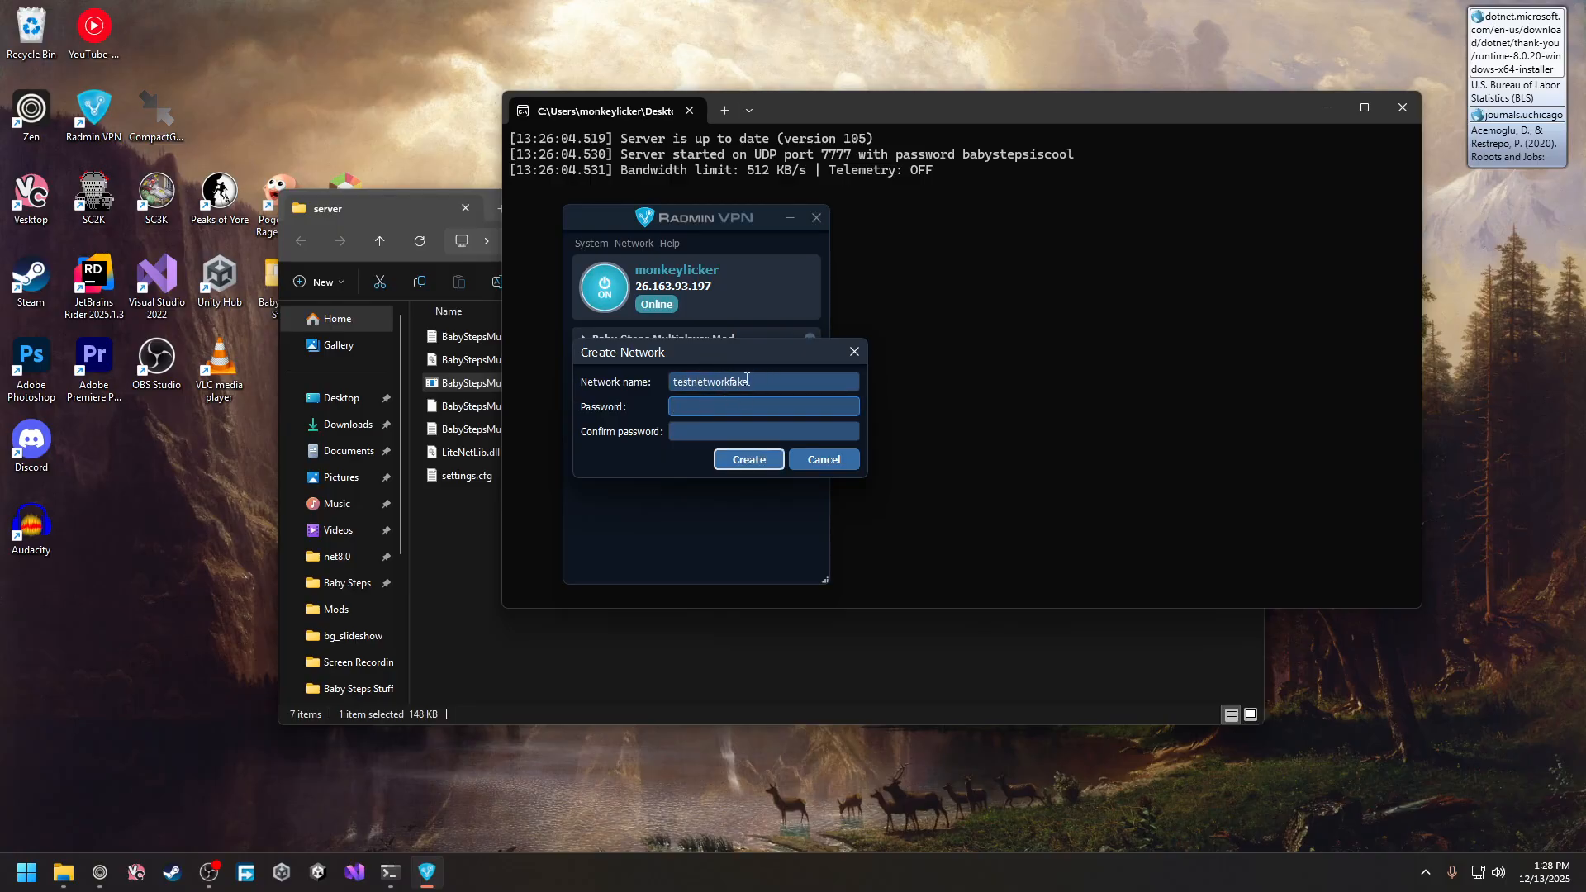
pyautogui.moveTo(745, 358); pyautogui.dragTo(746, 424)
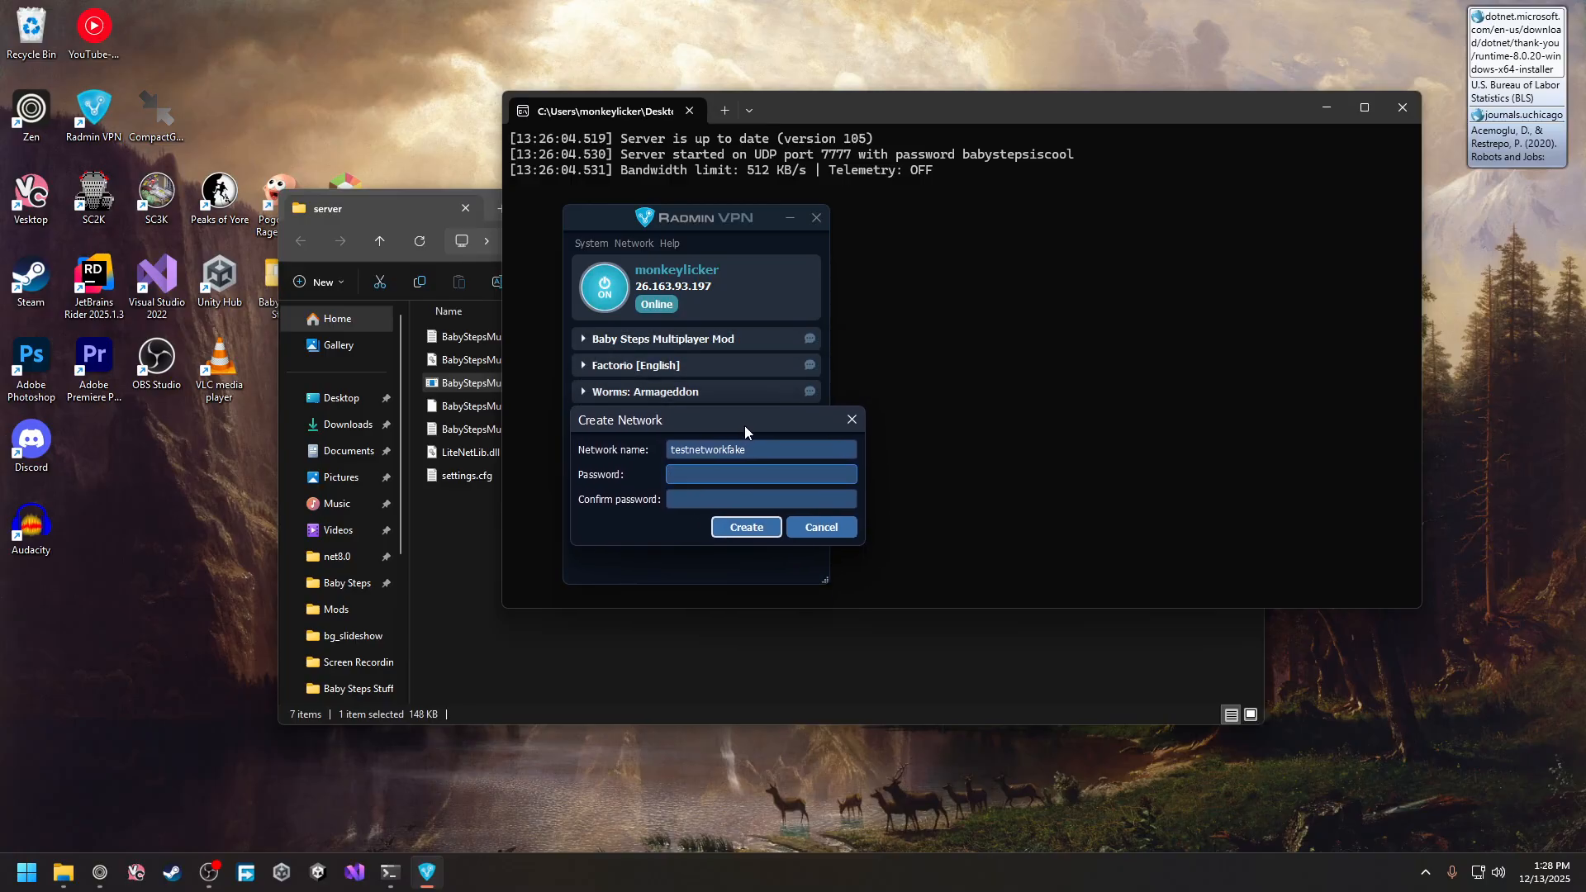
pyautogui.write('********')
pyautogui.press('Tab')
pyautogui.write('********')
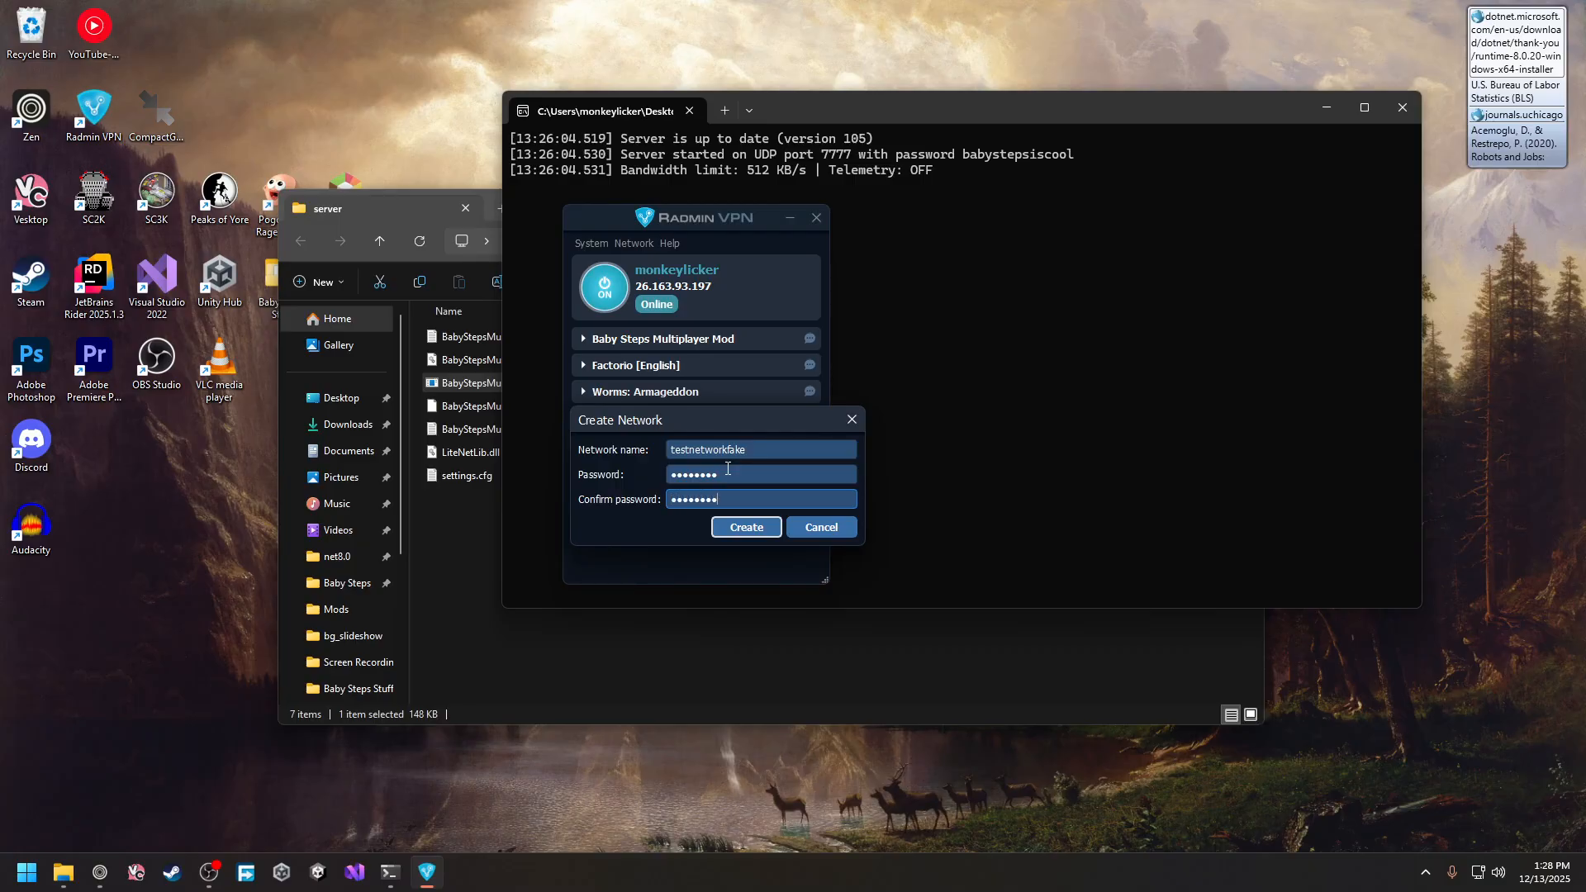
pyautogui.press('Return')
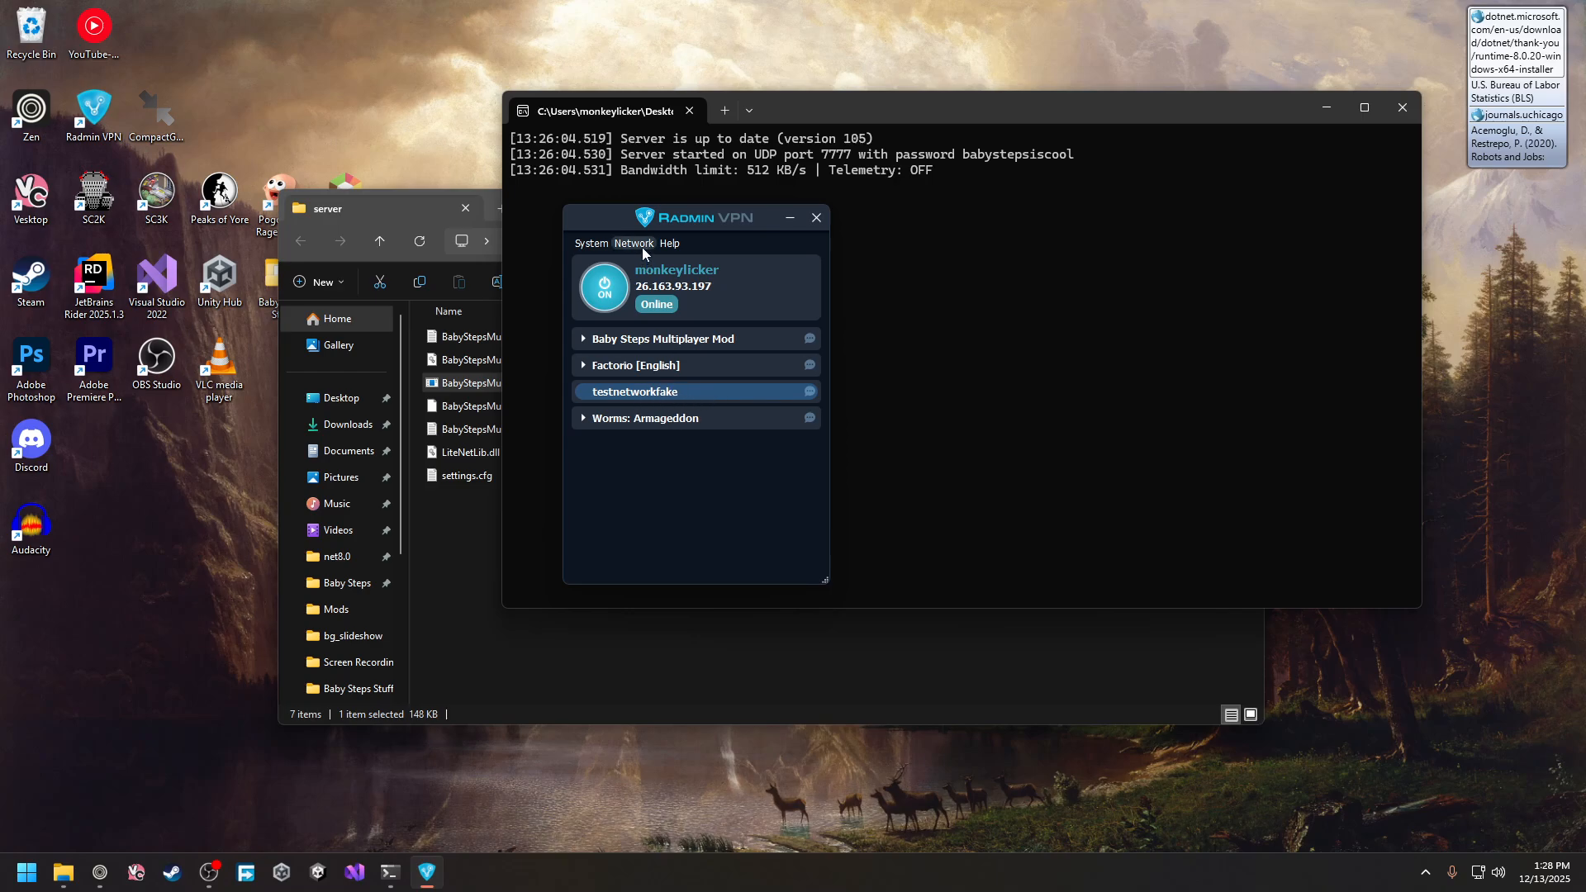
pyautogui.moveTo(632, 221); pyautogui.dragTo(580, 197)
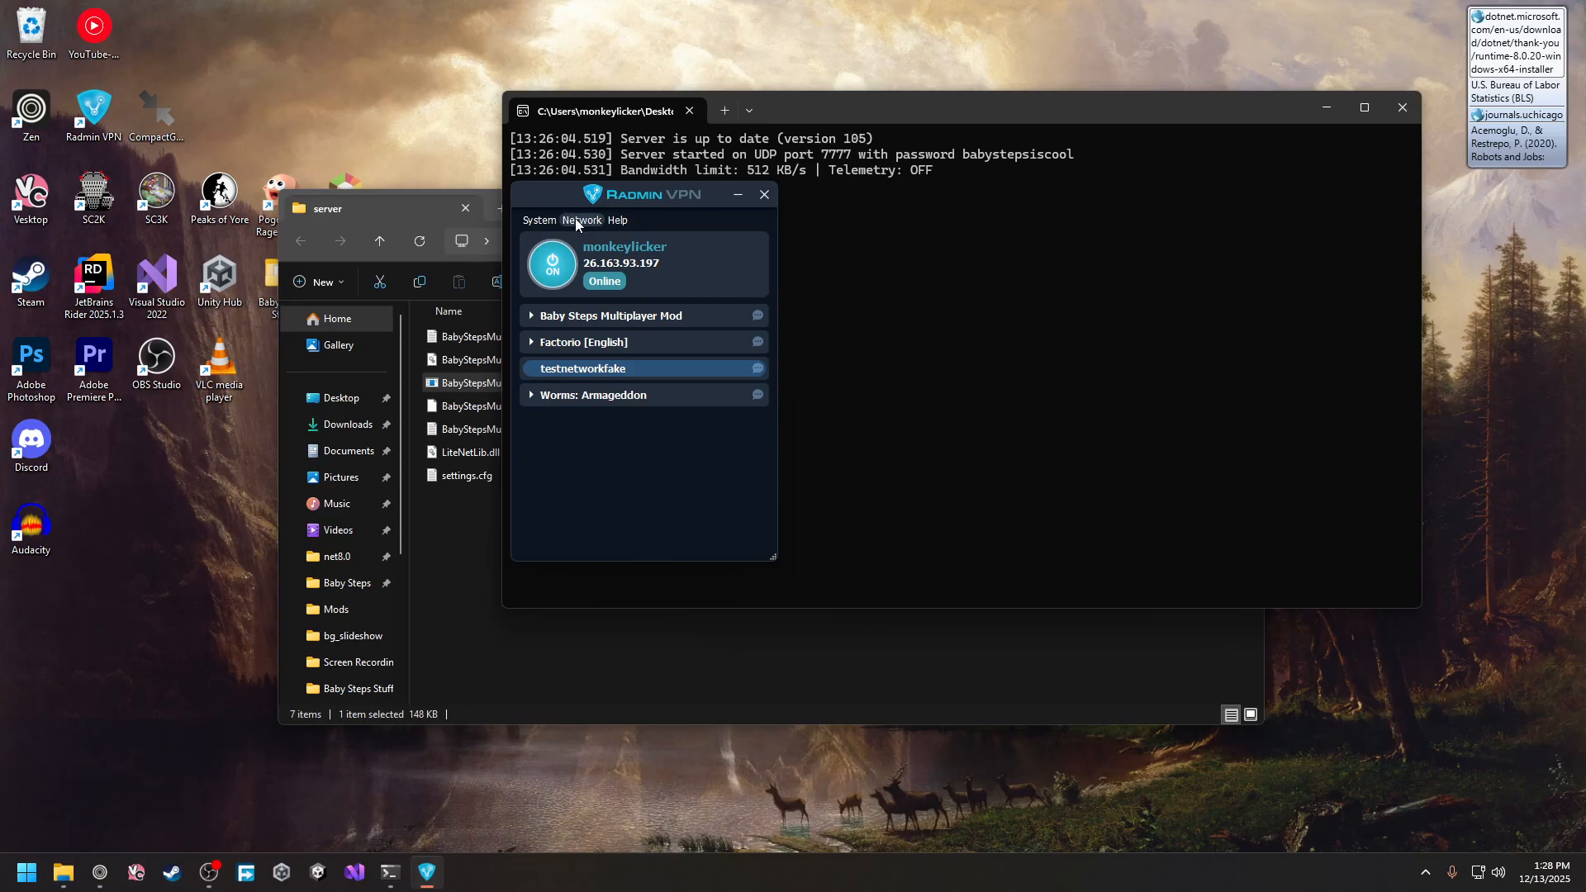
# Join the 'testnetworkfake' network with its password, correcting the mistyped 'fakenetwork' name first
pyautogui.click(576, 222)
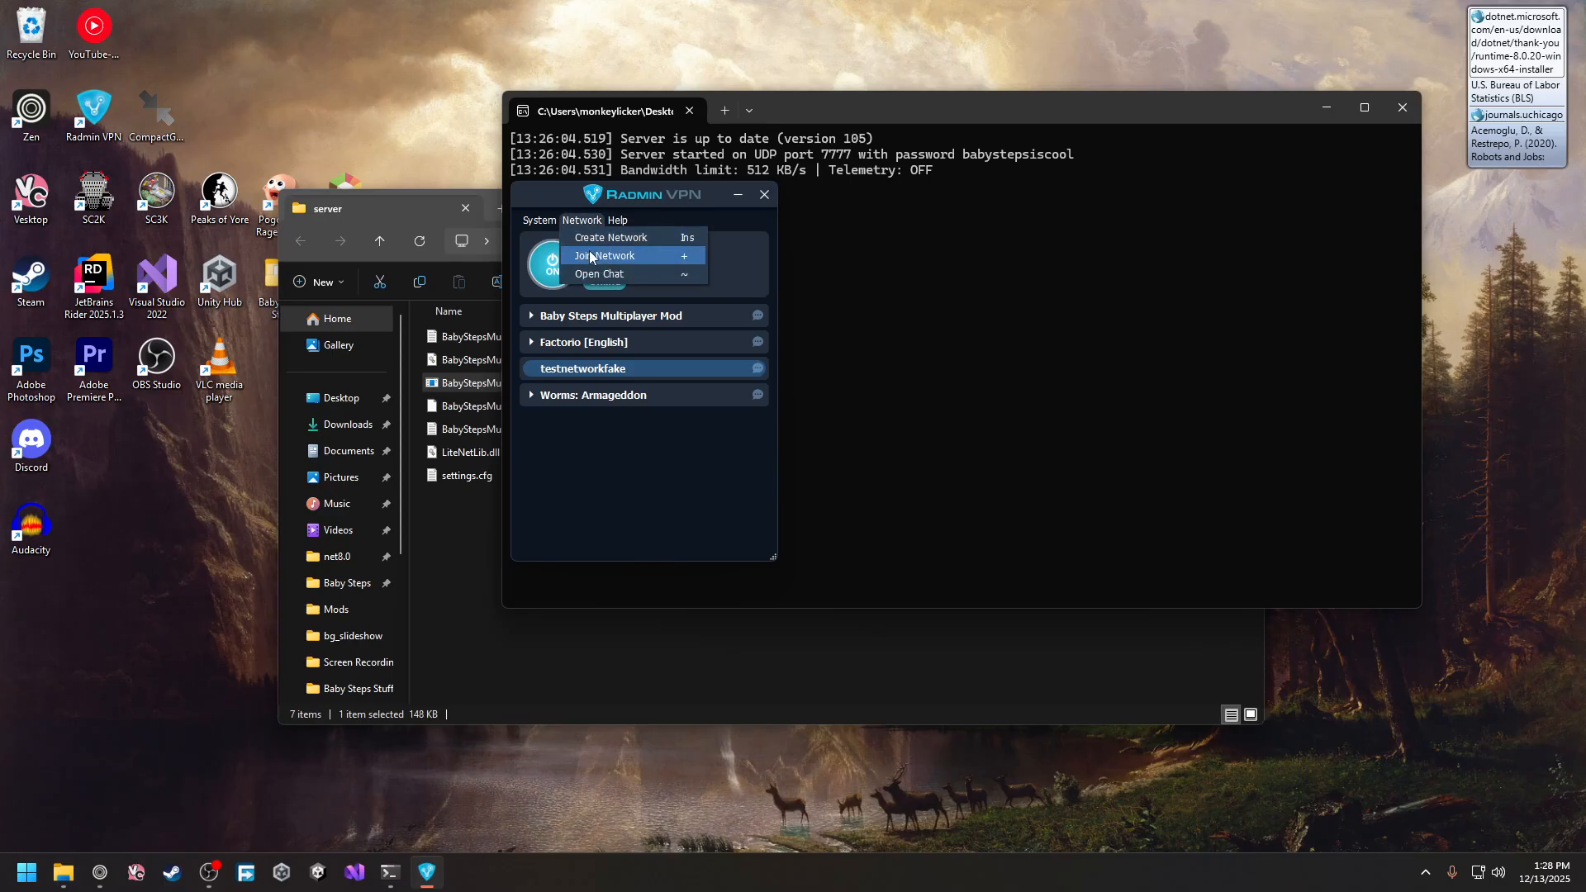
pyautogui.click(589, 252)
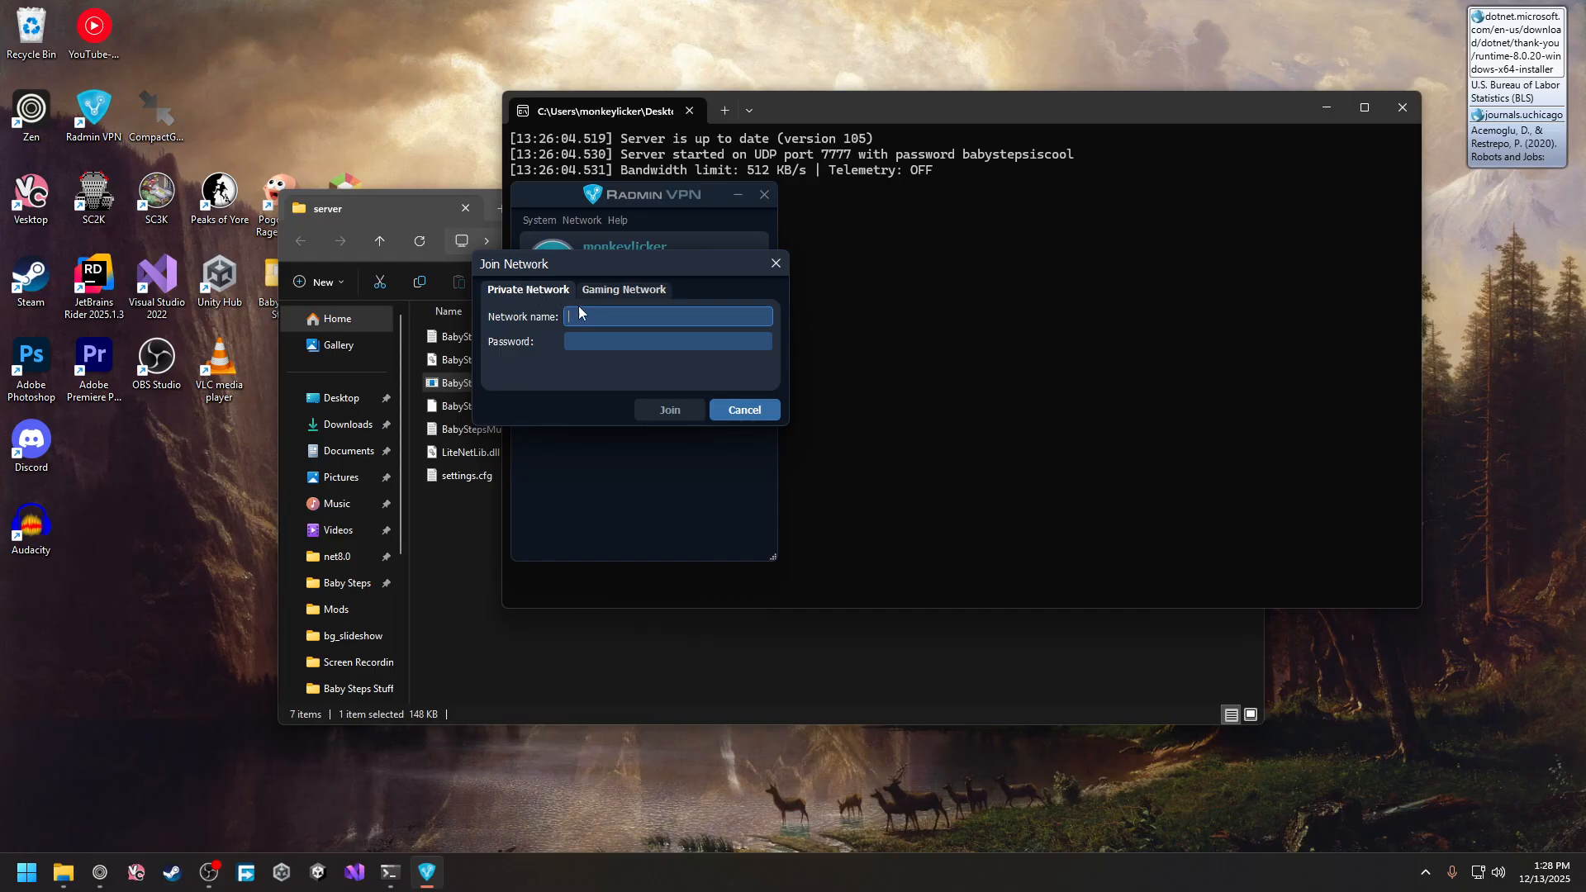
pyautogui.write('fakenetwork')
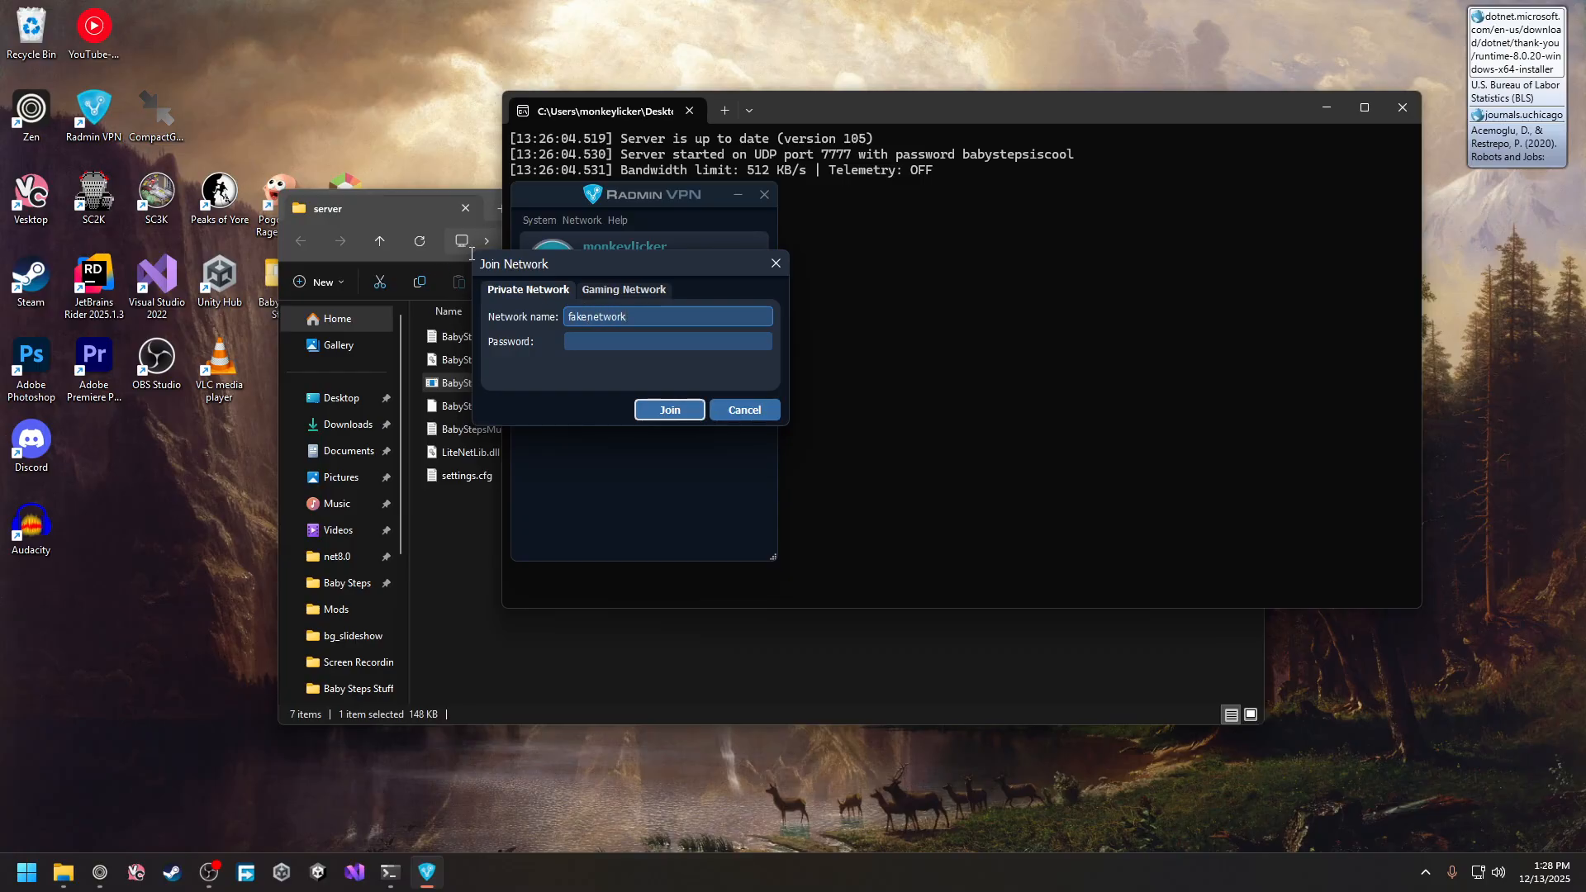
pyautogui.moveTo(559, 265); pyautogui.dragTo(885, 281)
pyautogui.hotkey('ctrl', 'a')
pyautogui.write('testnetworkfake')
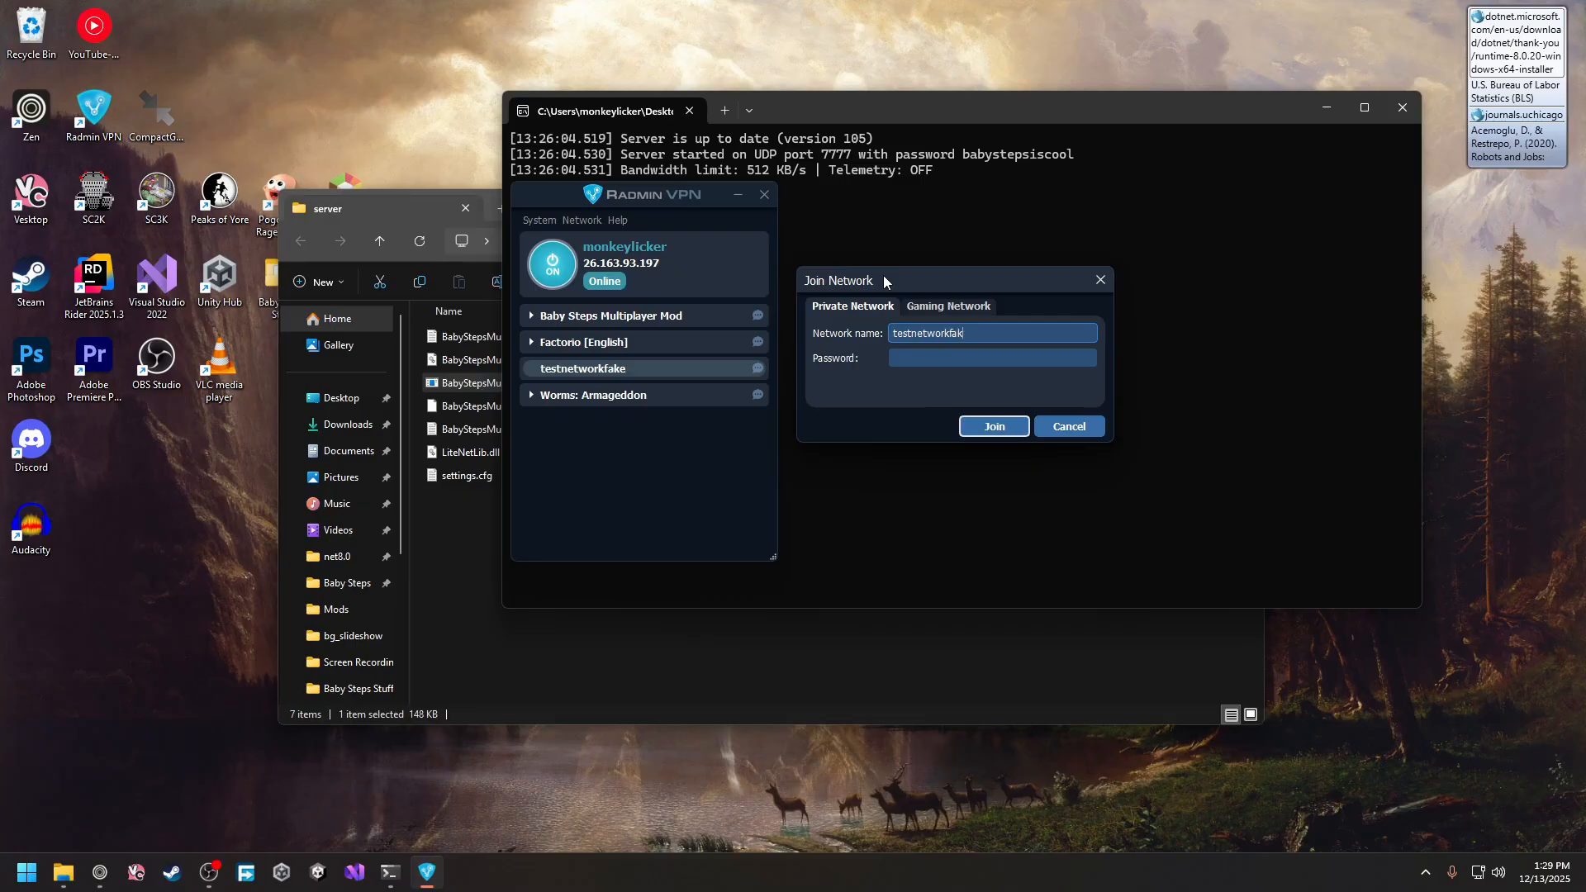
pyautogui.click(937, 359)
pyautogui.write('••••••••')
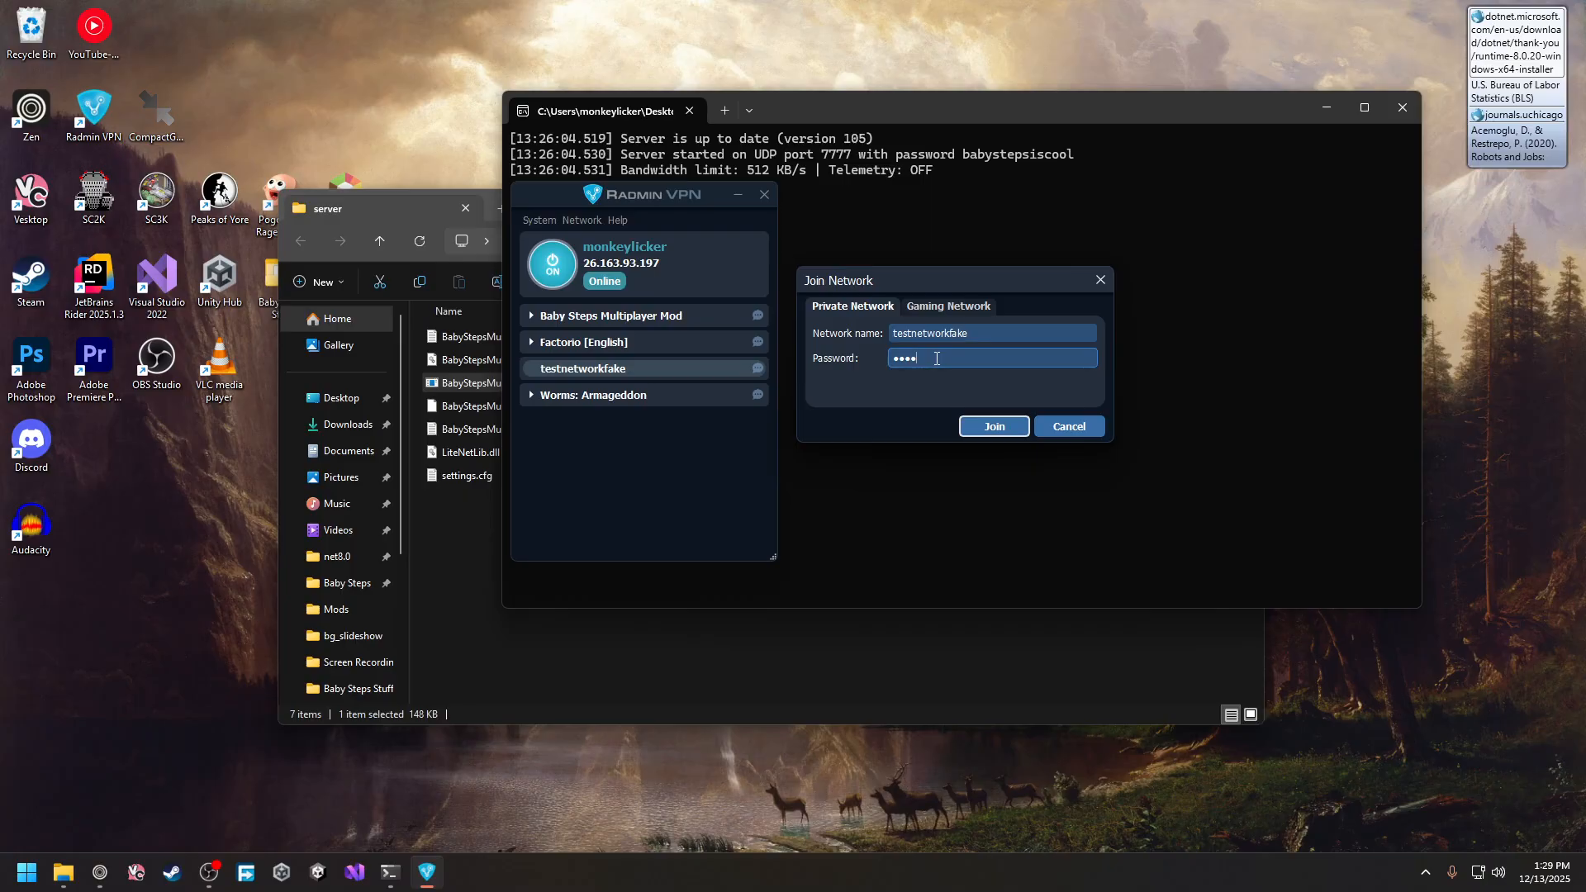
pyautogui.press('Return')
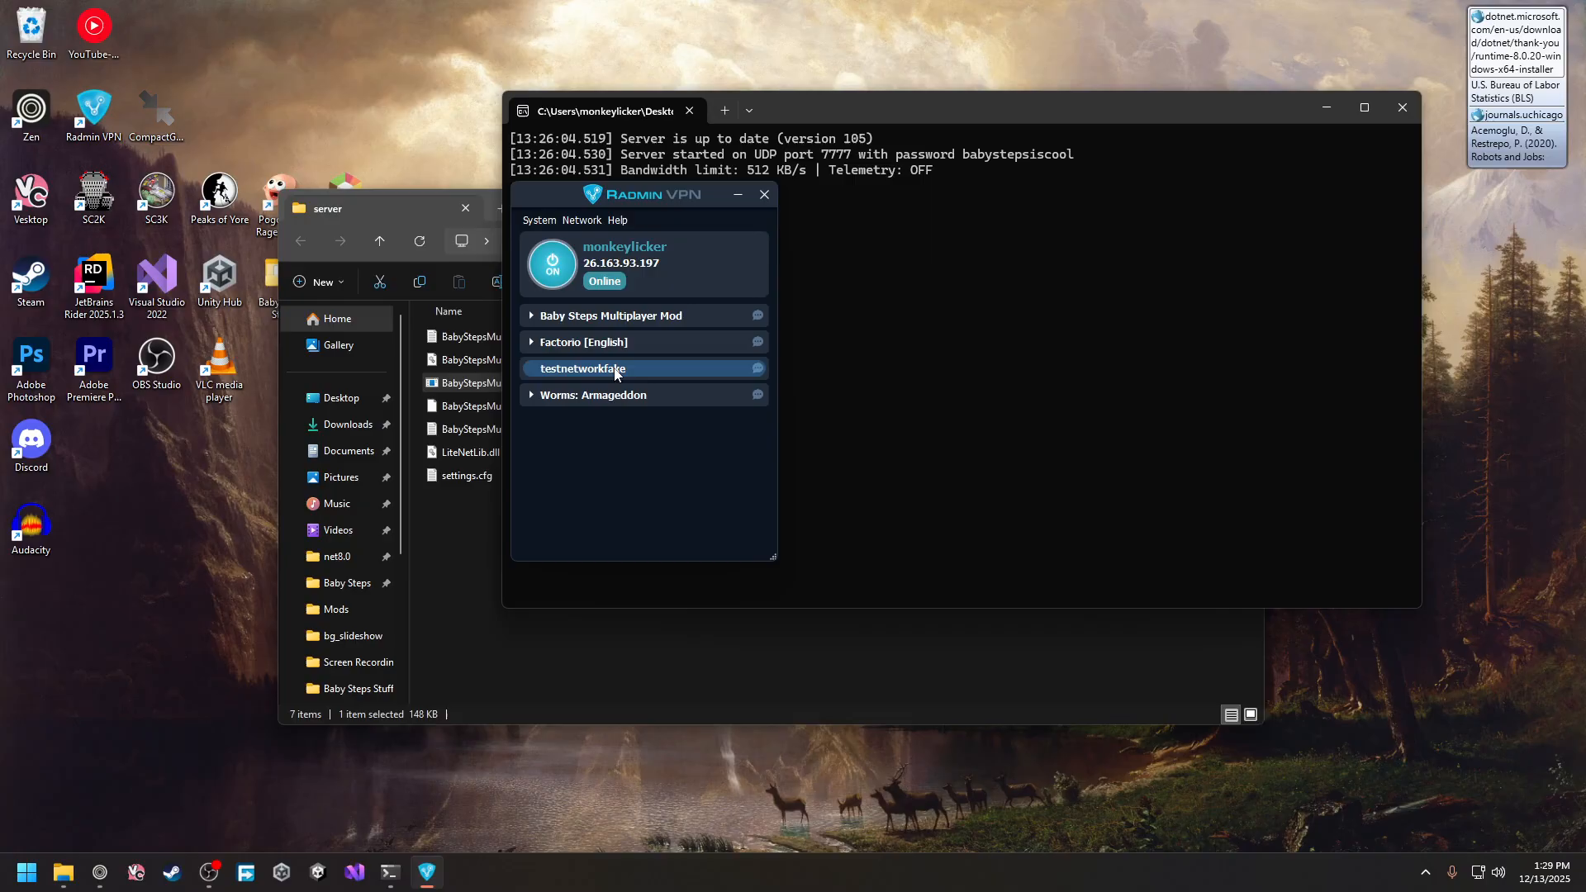
pyautogui.doubleClick(612, 262)
pyautogui.doubleClick(611, 264)
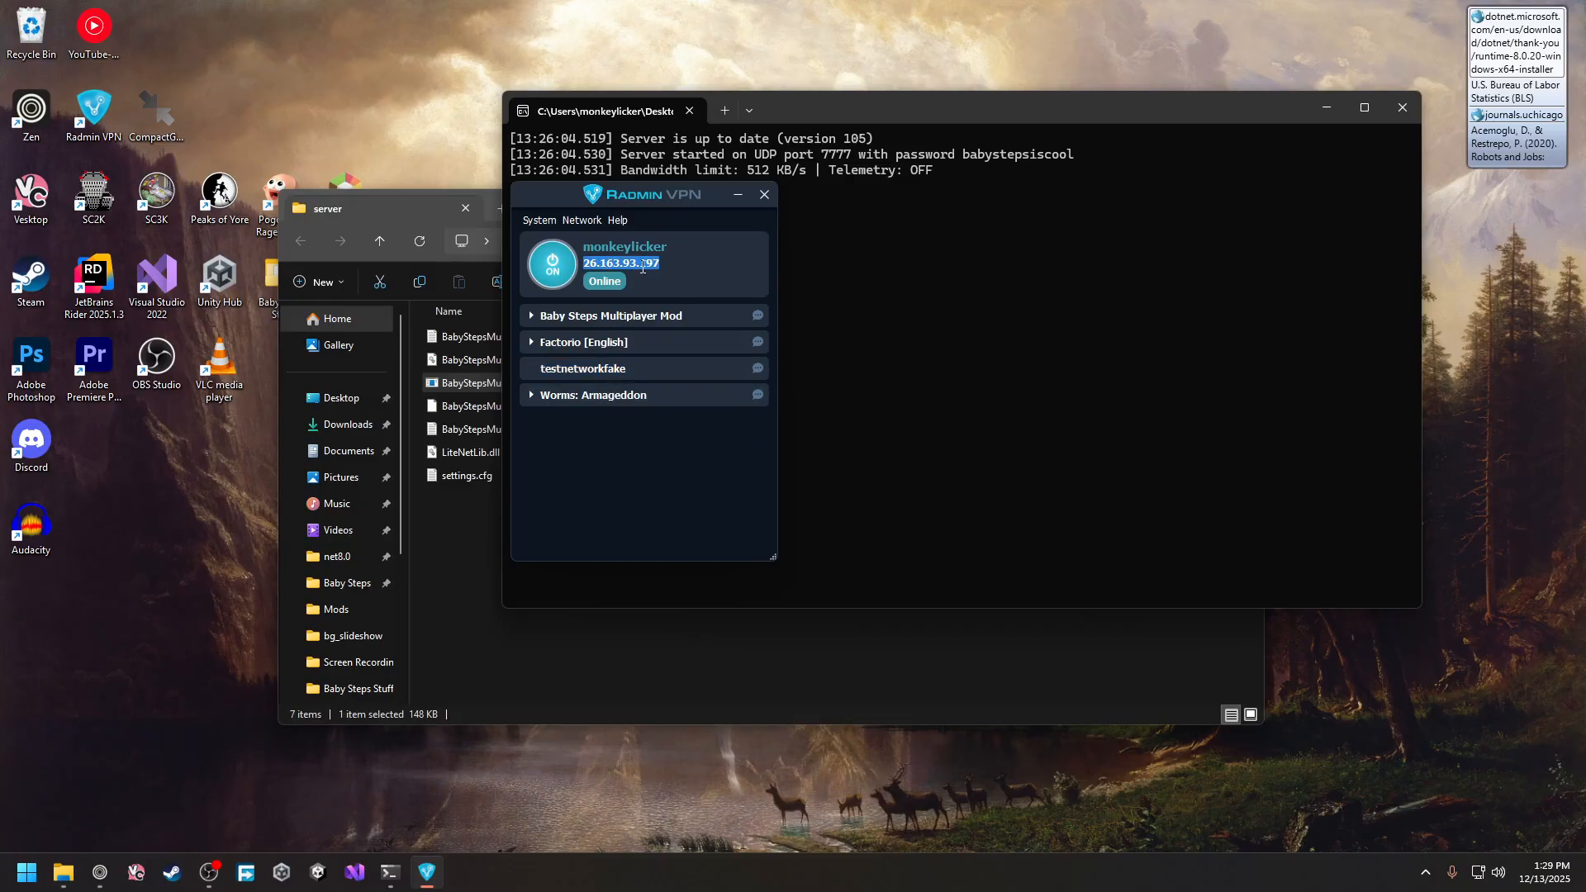
pyautogui.hotkey('ctrl', 'c')
pyautogui.click(661, 259)
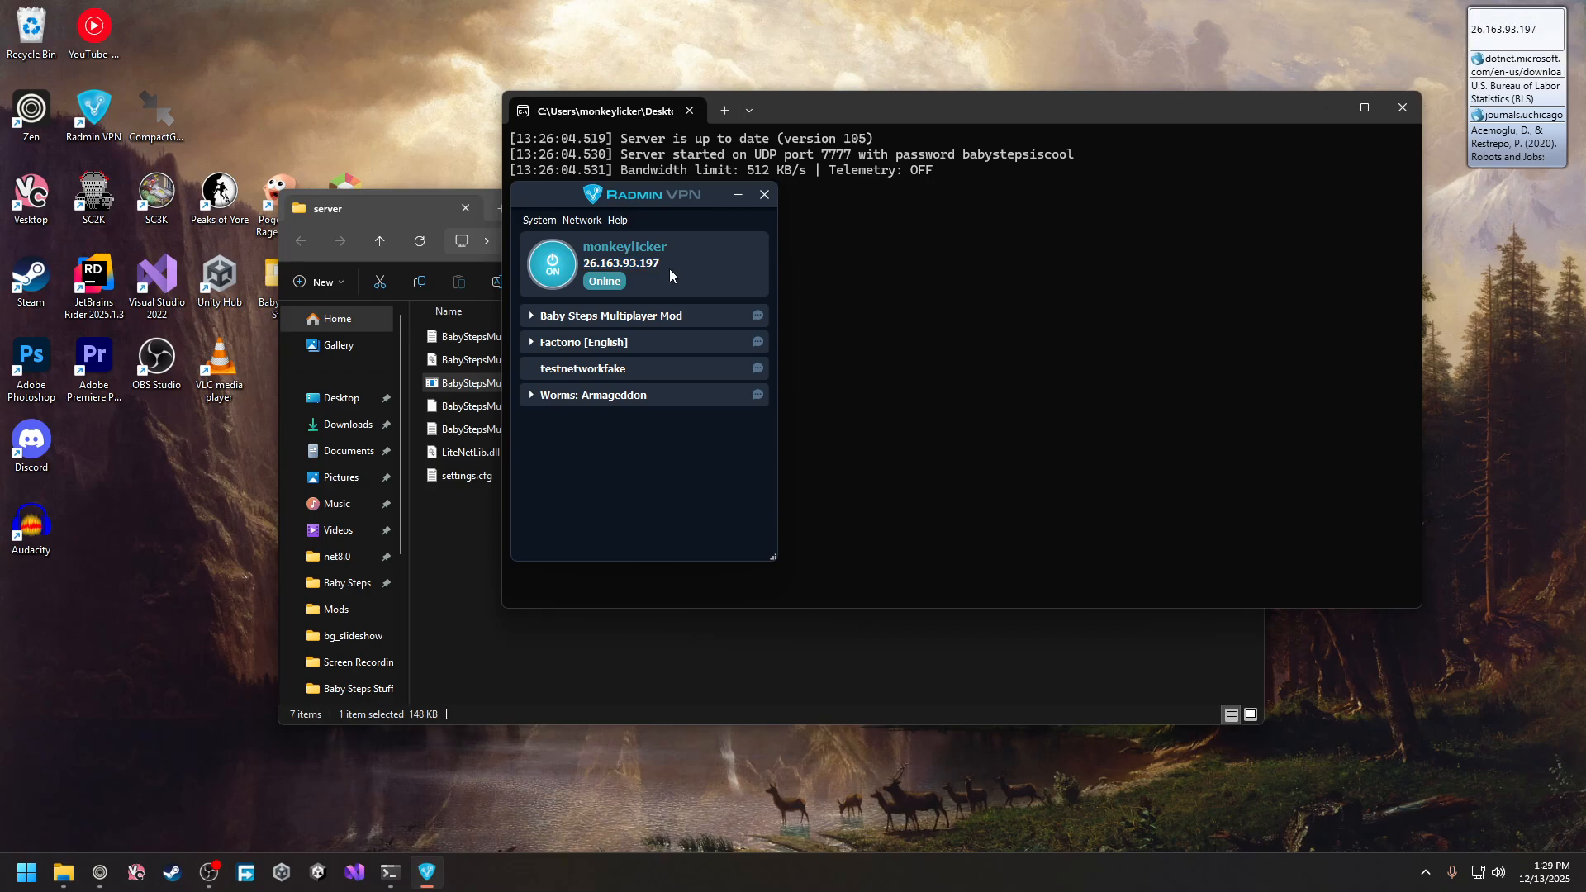
# Confirm settings.cfg uses port 7777 in Notepad, close it, and bring Radmin VPN forward
pyautogui.click(471, 477)
pyautogui.doubleClick(471, 477)
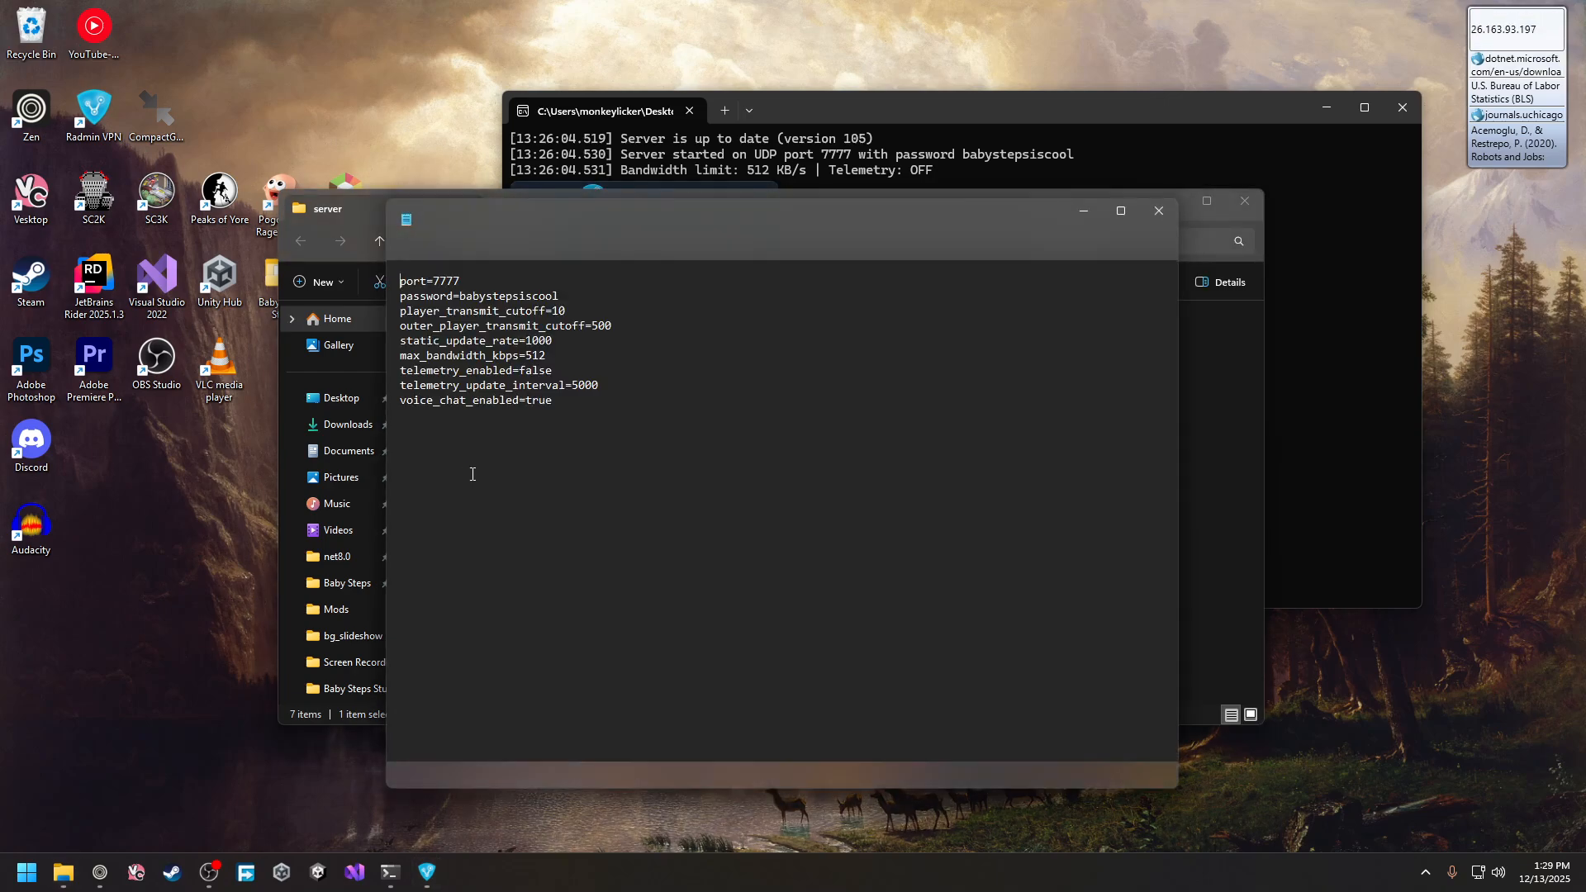
pyautogui.doubleClick(446, 282)
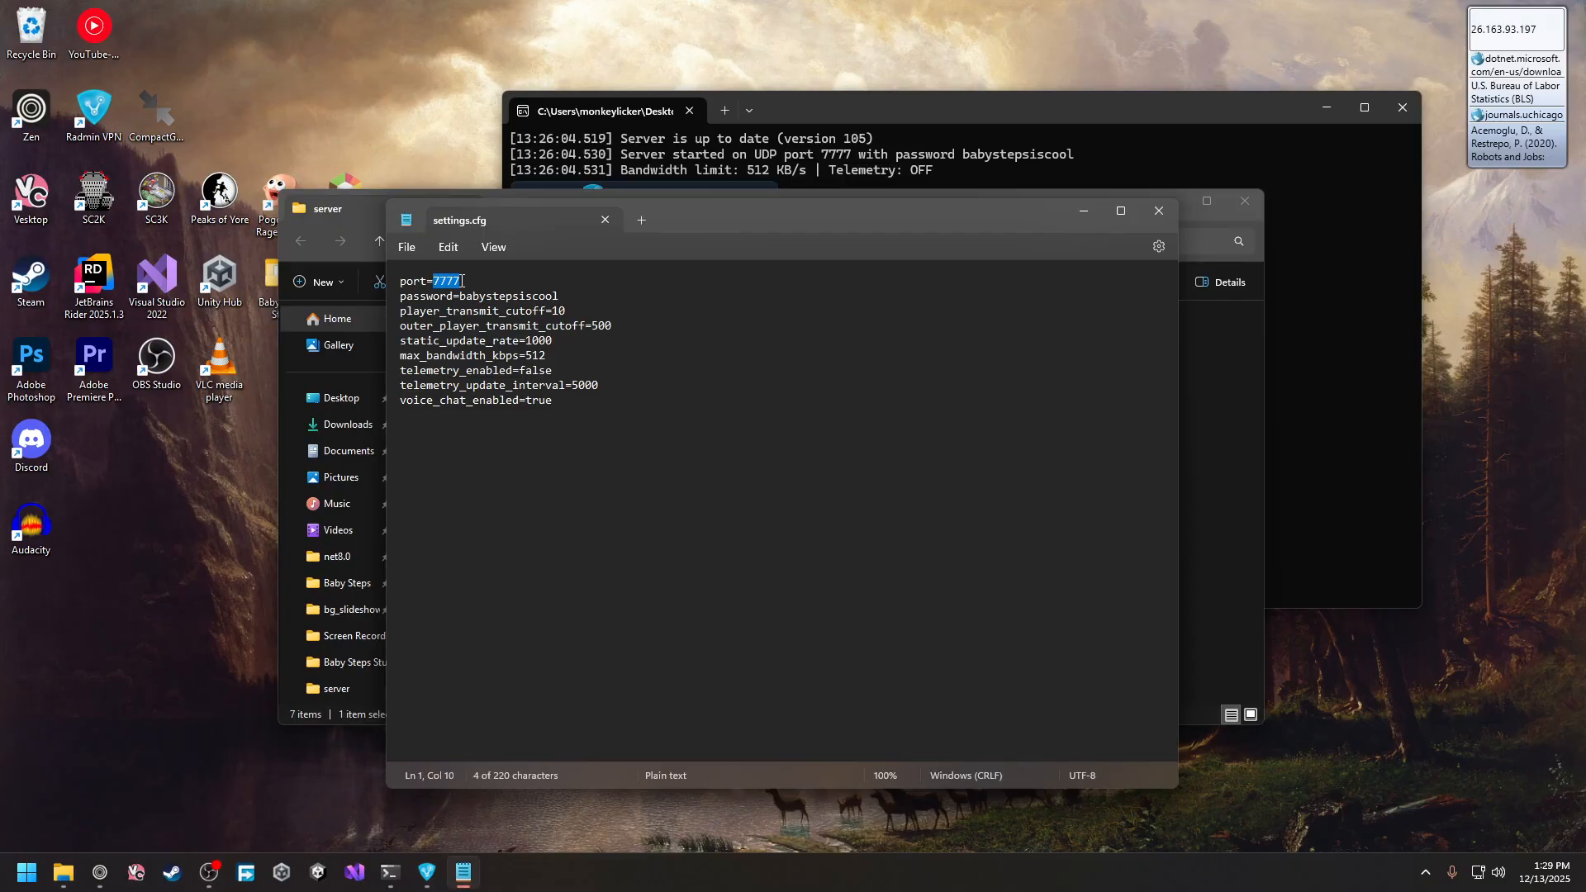
pyautogui.click(510, 282)
pyautogui.click(603, 222)
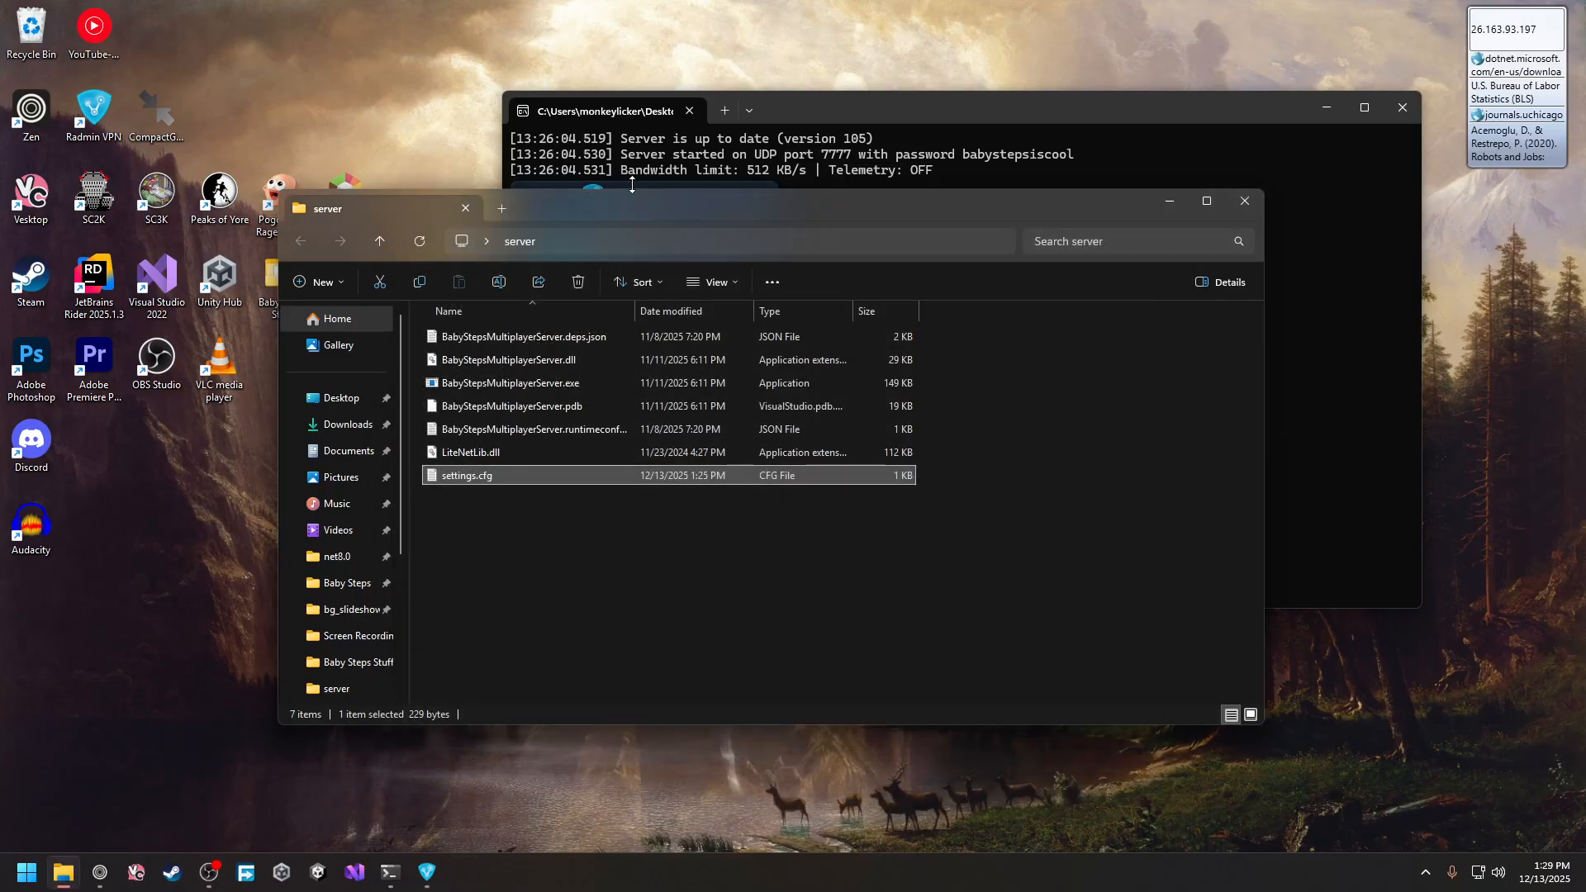
pyautogui.moveTo(633, 184); pyautogui.dragTo(680, 289)
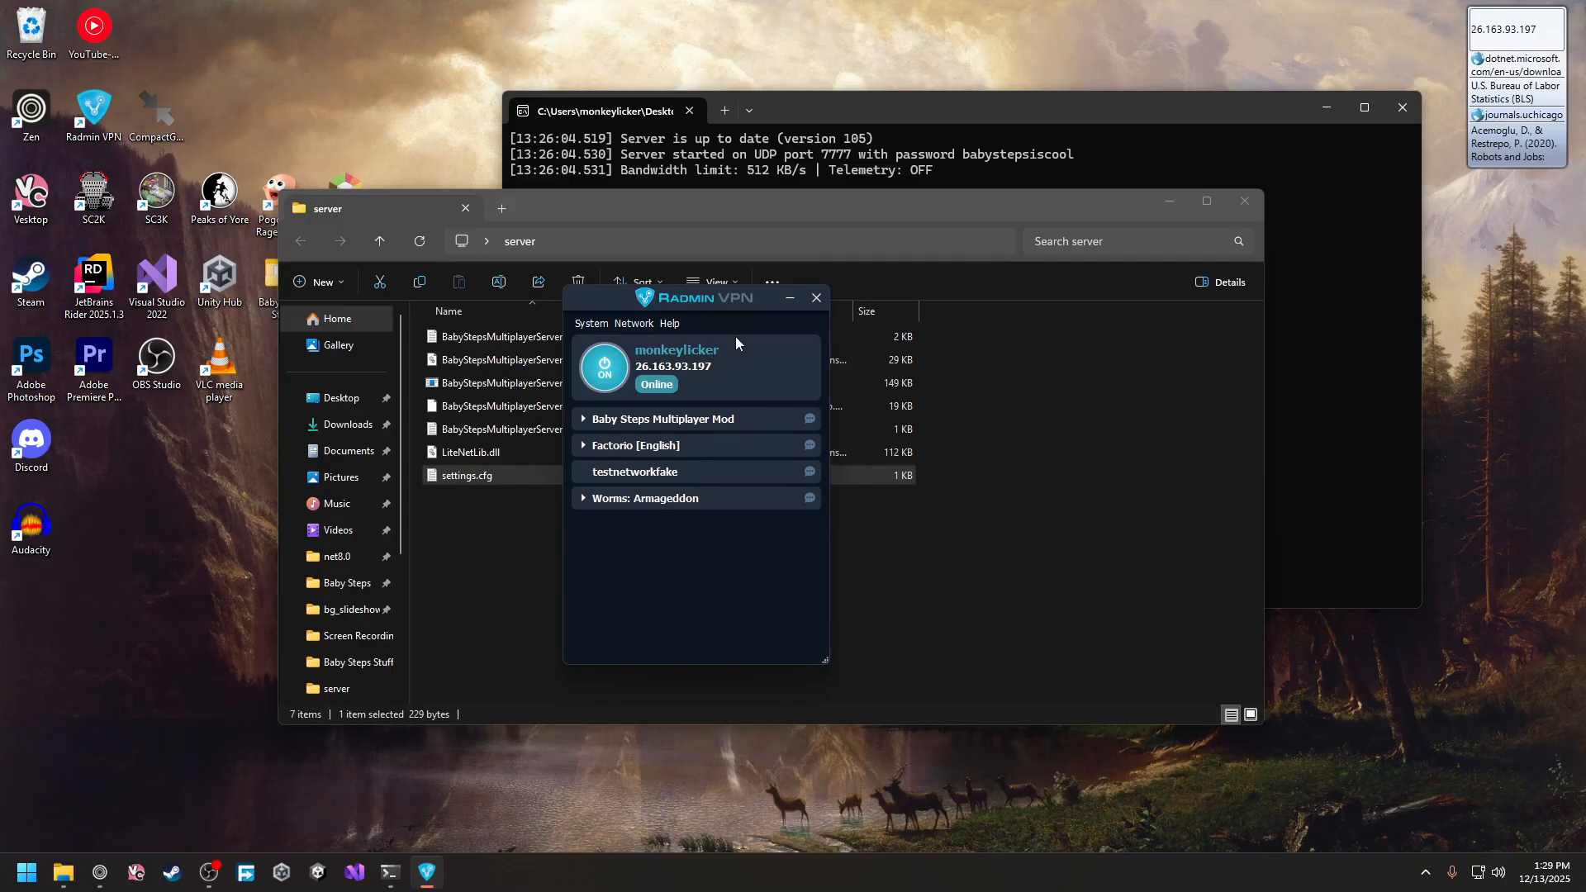